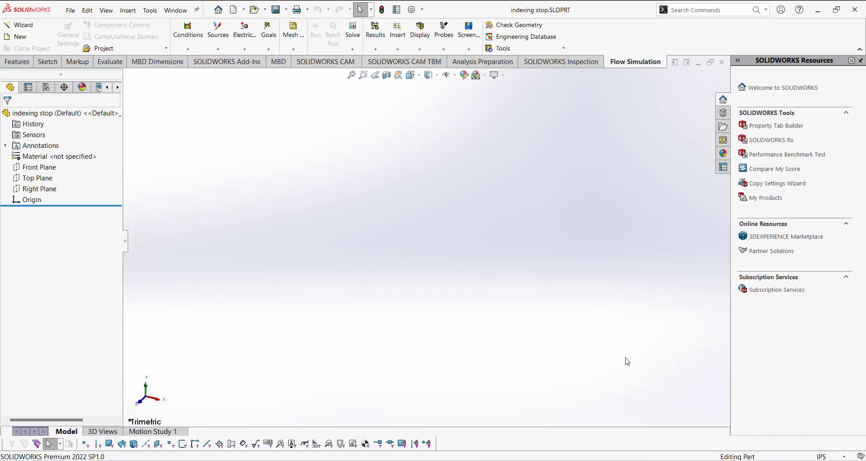
Set the document units to MMGS and start a sketch on the Right Plane
left_click(821, 456)
left_click(787, 413)
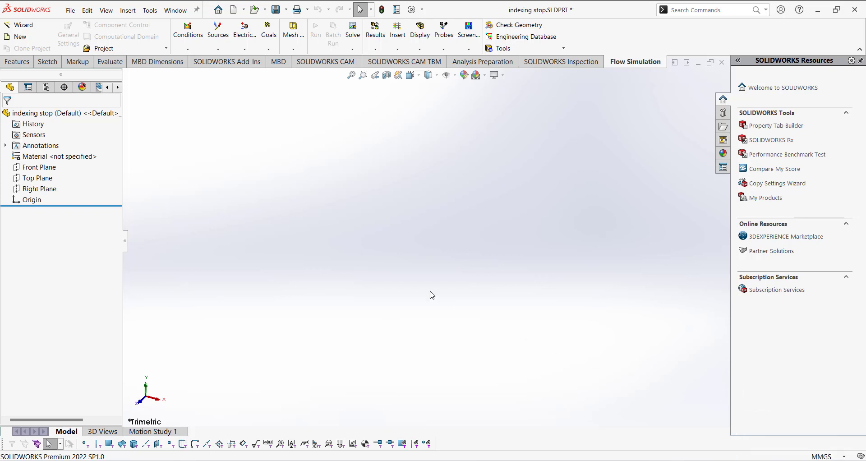
left_click(16, 61)
left_click(48, 61)
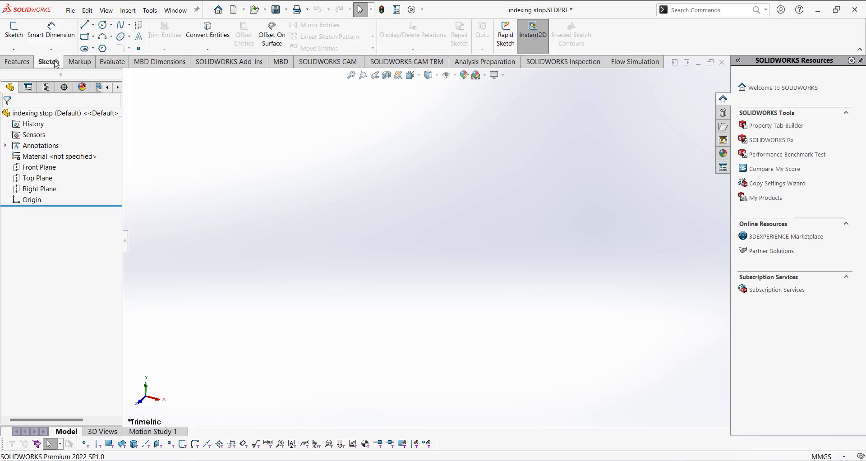
left_click(13, 31)
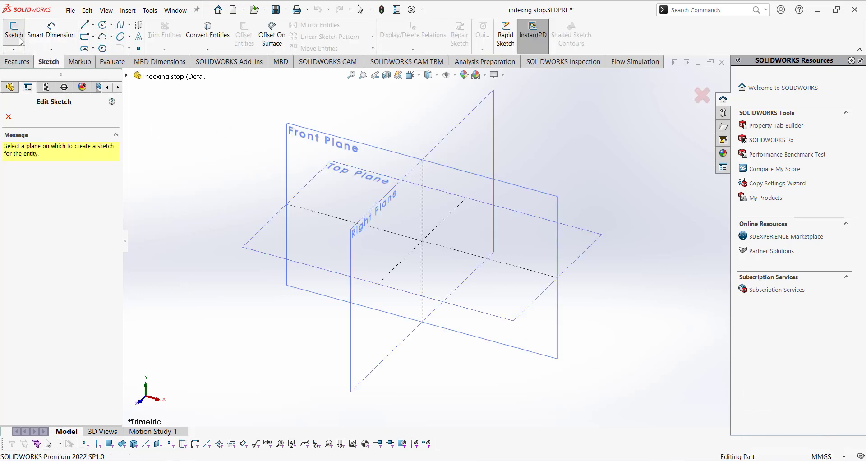
left_click(450, 138)
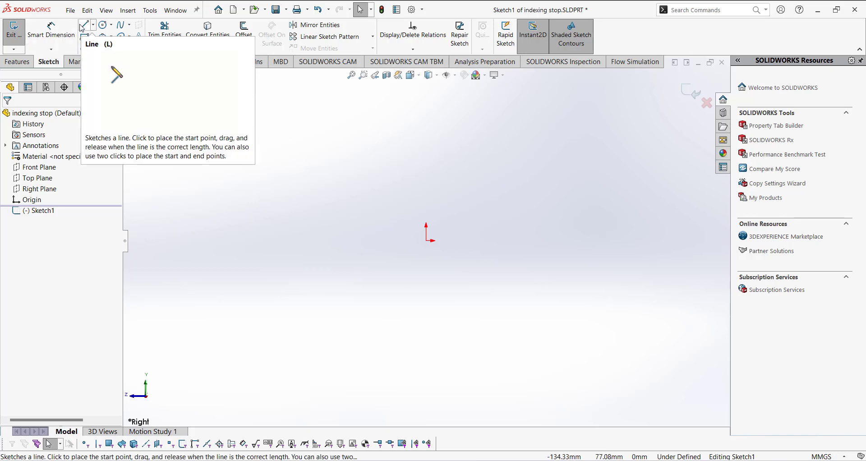
Sketch a vertical centerline about 46 mm long upward from the origin
left_click(94, 25)
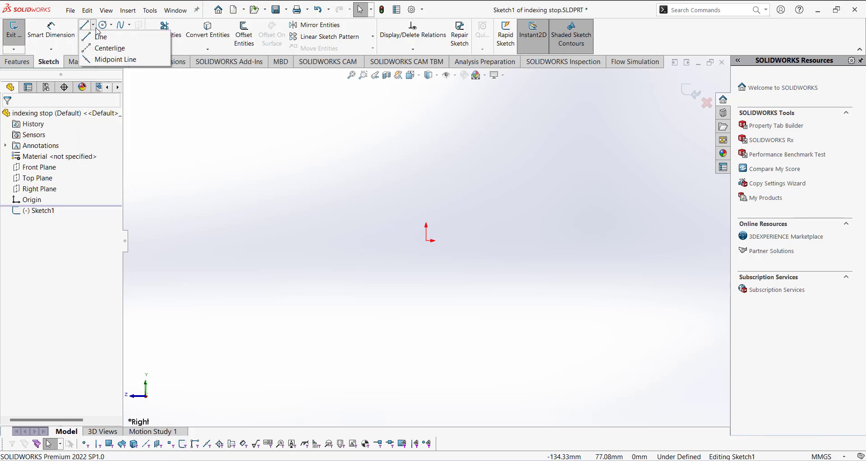
left_click(113, 45)
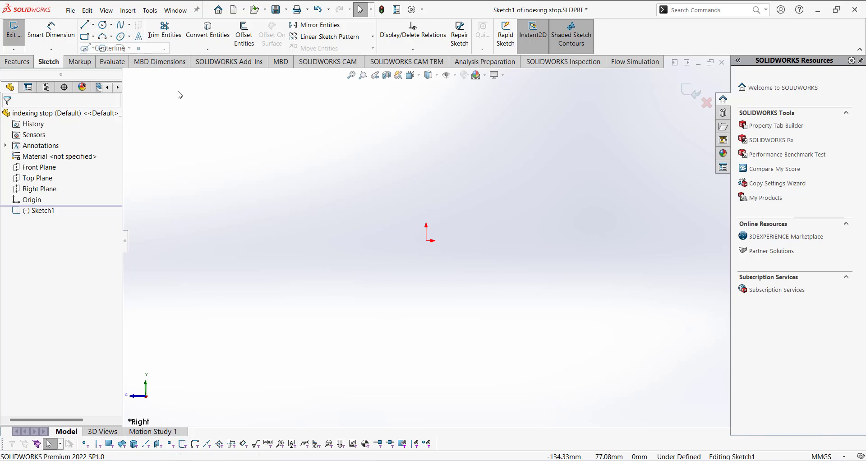
left_click(426, 241)
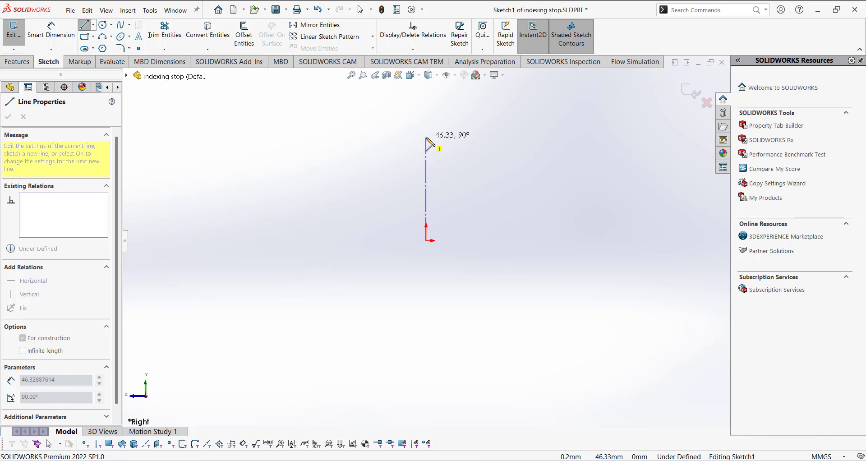
left_click(426, 137)
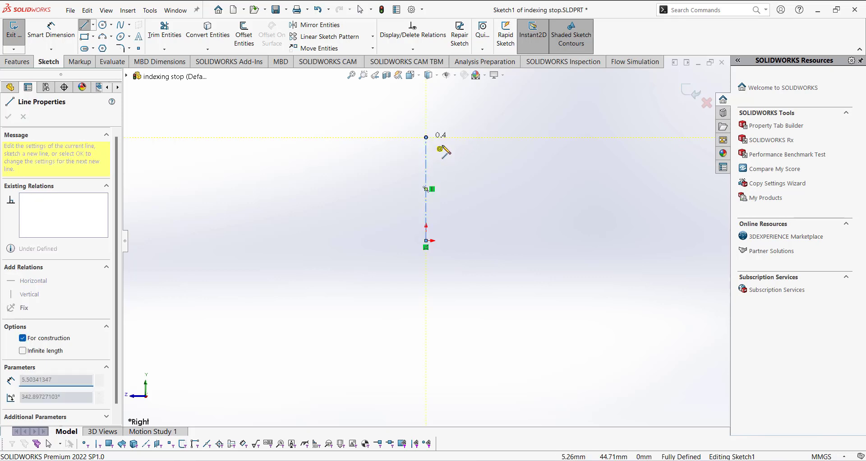
right_click(443, 135)
left_click(456, 159)
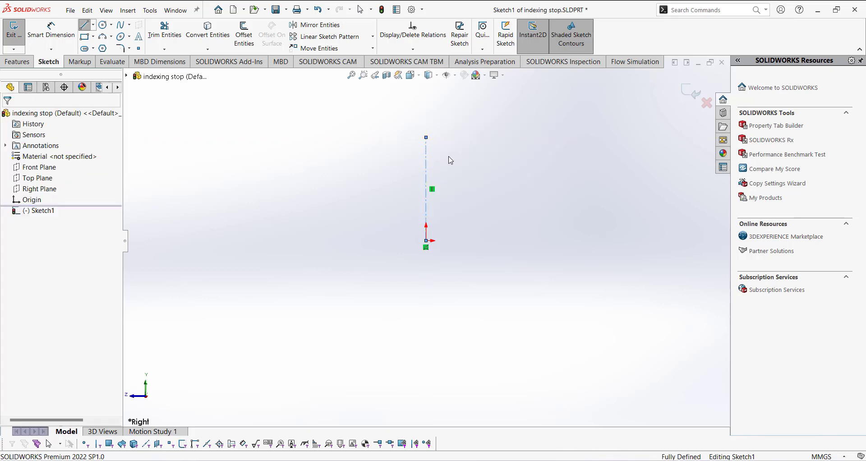
Sketch a stepped half-profile left of the centerline from the origin: about 34 mm out, 10 up, 20 out, 12 up, and back to the centerline
left_click(84, 26)
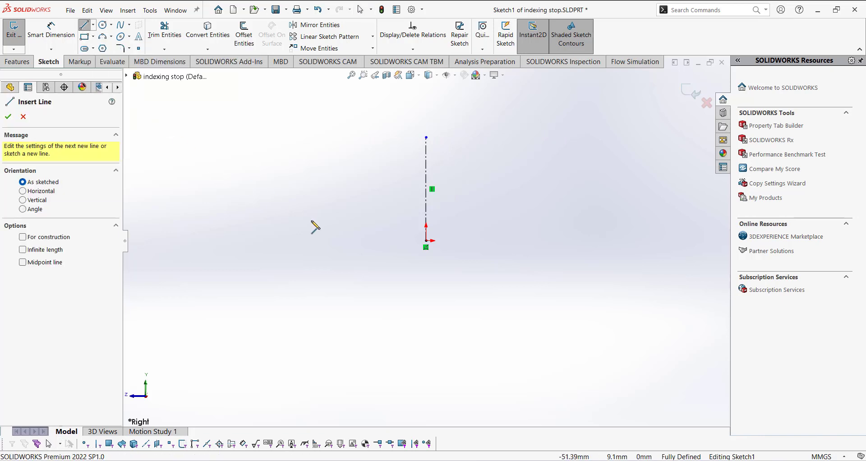
left_click(426, 241)
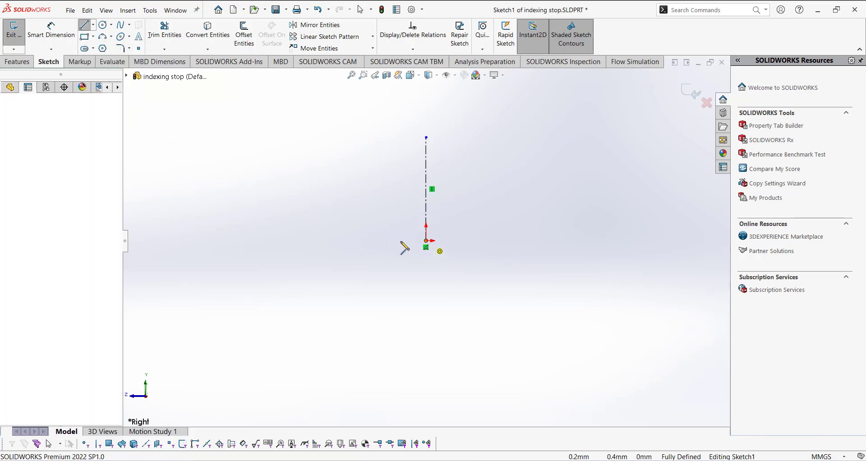
left_click(351, 241)
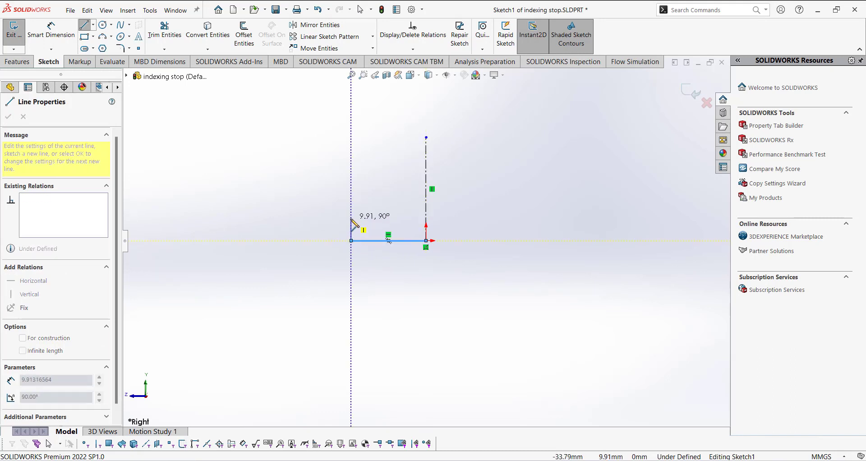
left_click(351, 218)
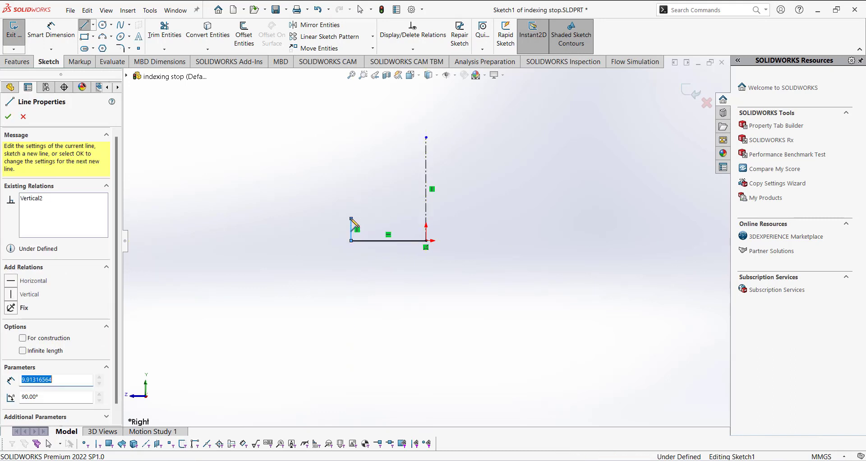
left_click(307, 218)
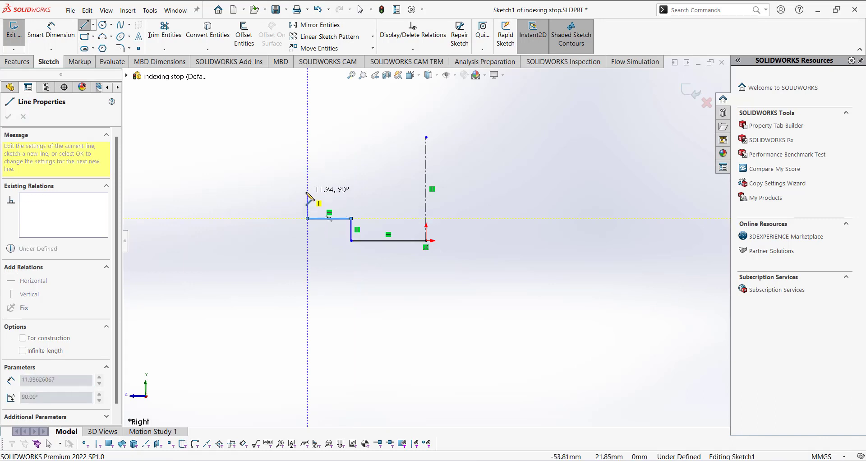
left_click(307, 192)
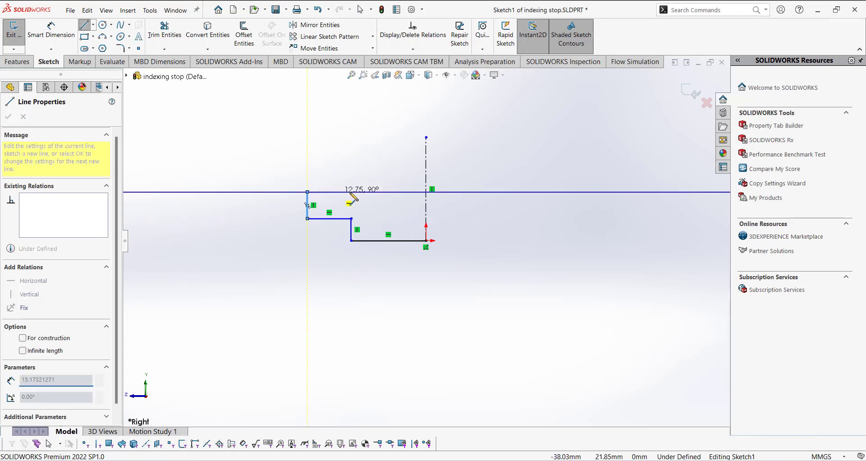
left_click(426, 192)
right_click(411, 199)
left_click(428, 208)
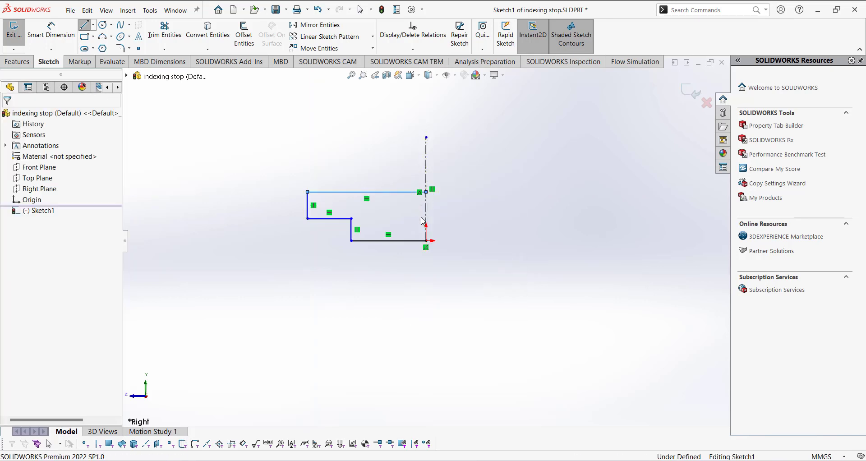
Mirror the five half-profile lines about the vertical centerline, keeping the originals
left_click(314, 25)
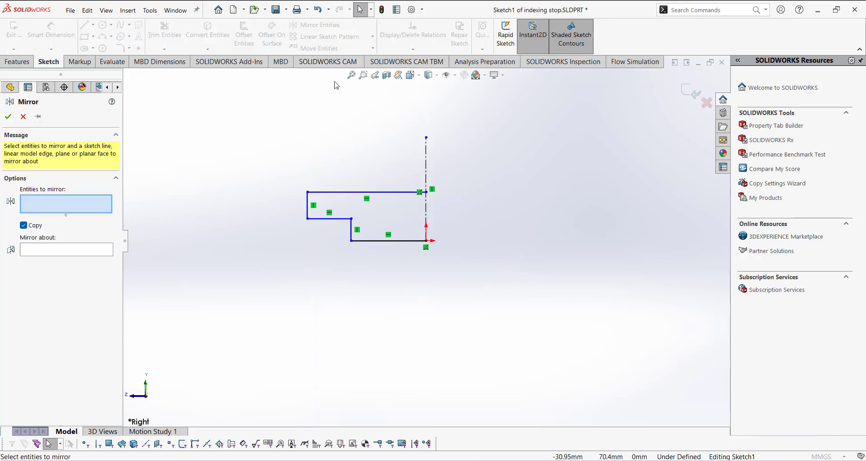
left_click_drag(290, 162, 400, 238)
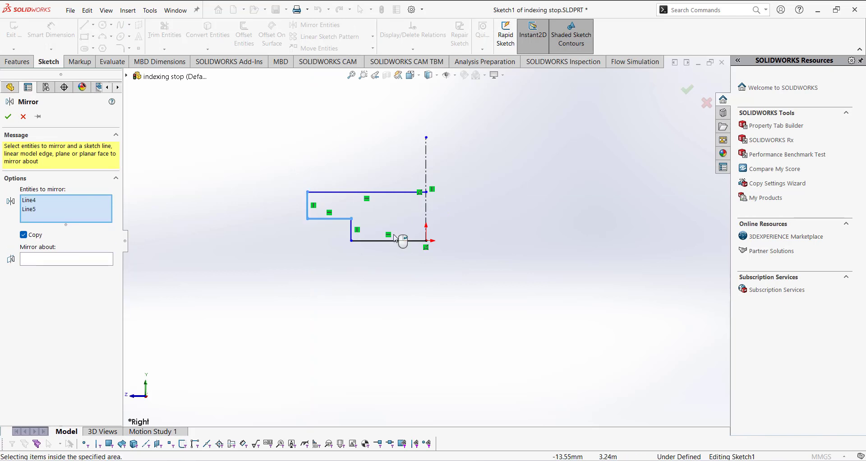
left_click(352, 230)
left_click(369, 240)
left_click(362, 192)
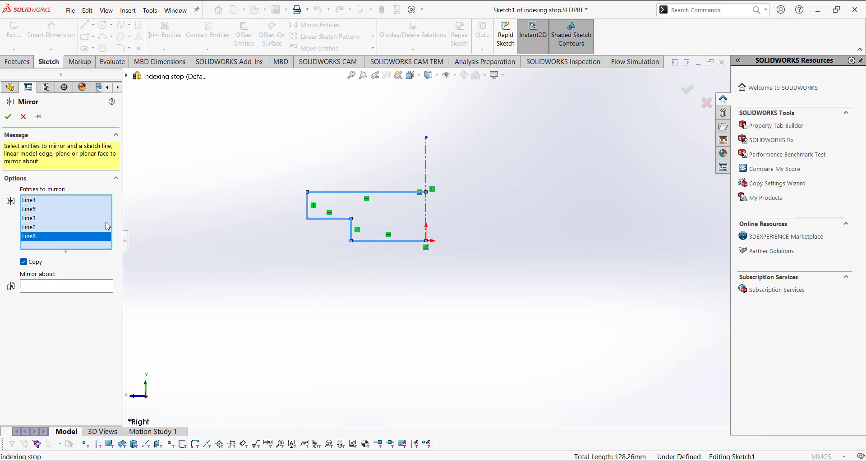
left_click(61, 287)
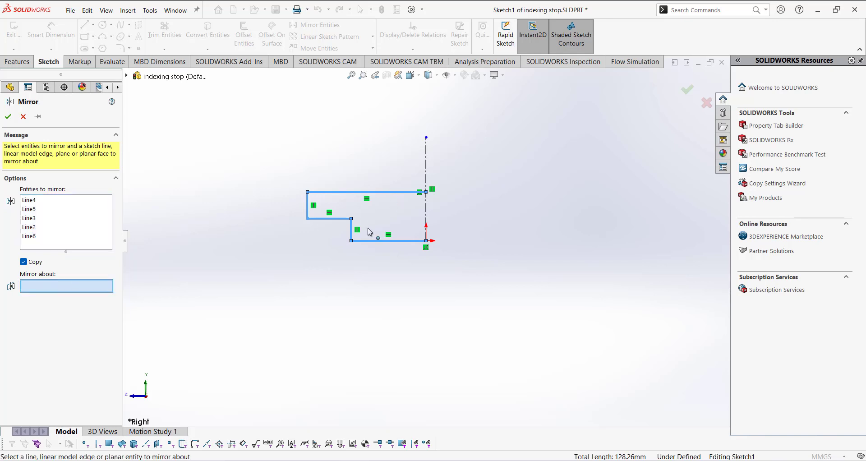
left_click(426, 176)
left_click(12, 121)
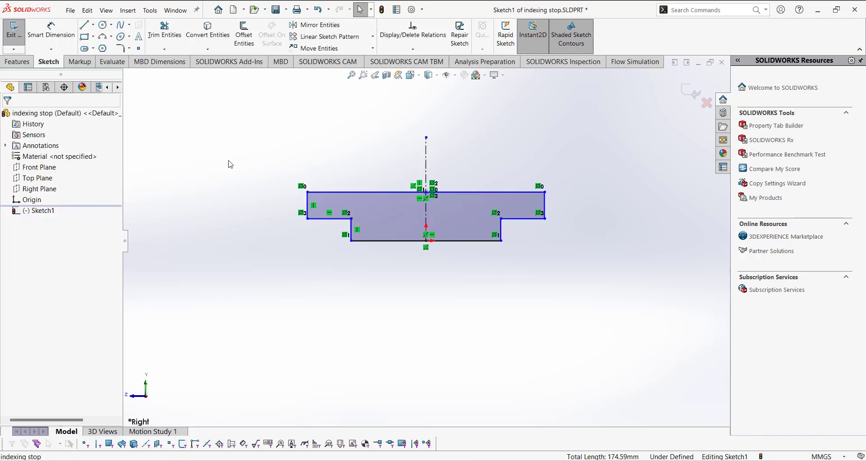
Dimension the profile's overall width as 70 mm and the narrow bottom edge as 20 mm
left_click(51, 30)
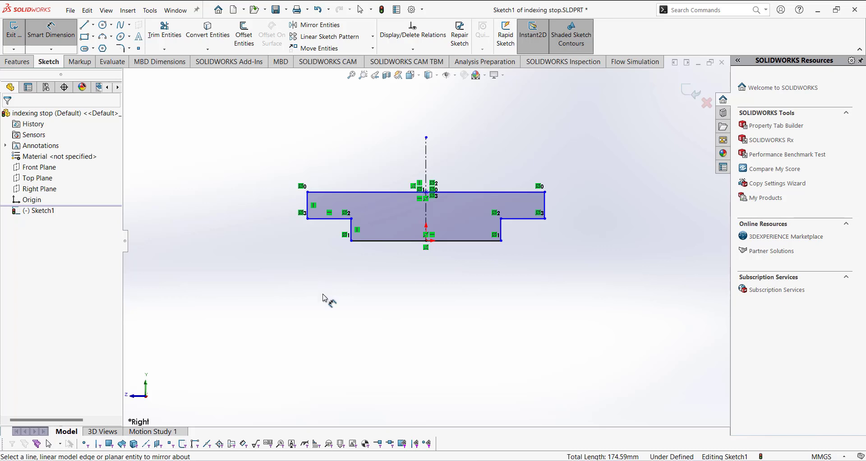
left_click(307, 211)
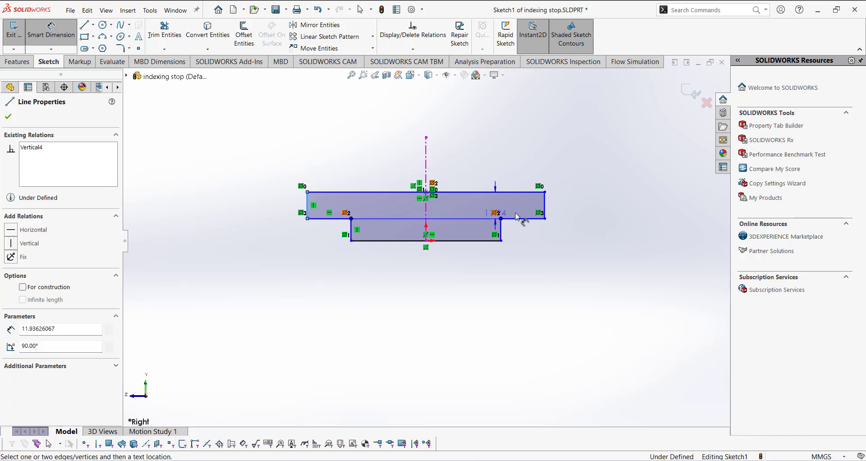
left_click(544, 203)
left_click(456, 301)
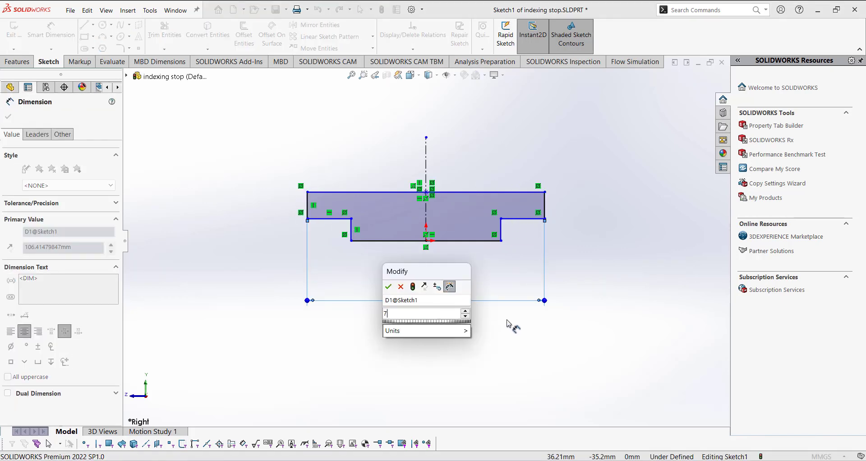
type("70")
key("Return")
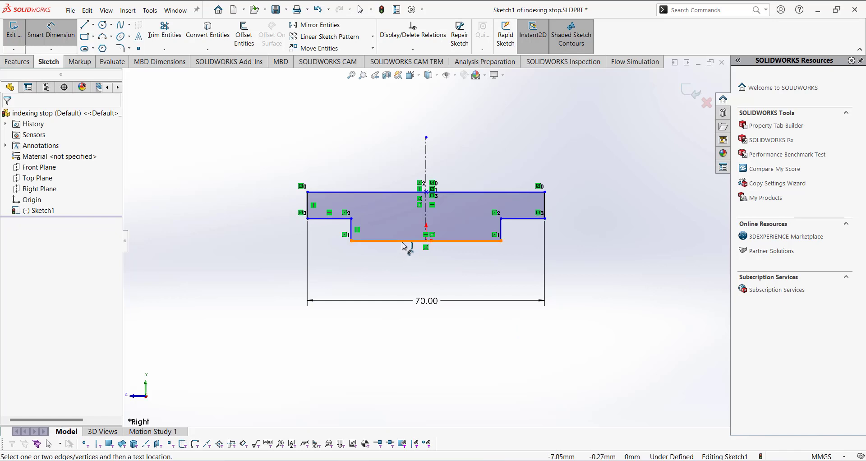
left_click(404, 240)
left_click(486, 285)
type("50")
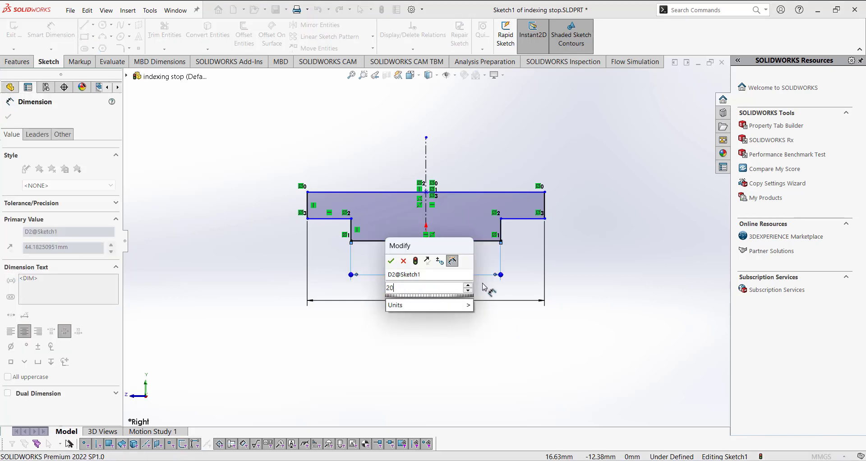
key("Return")
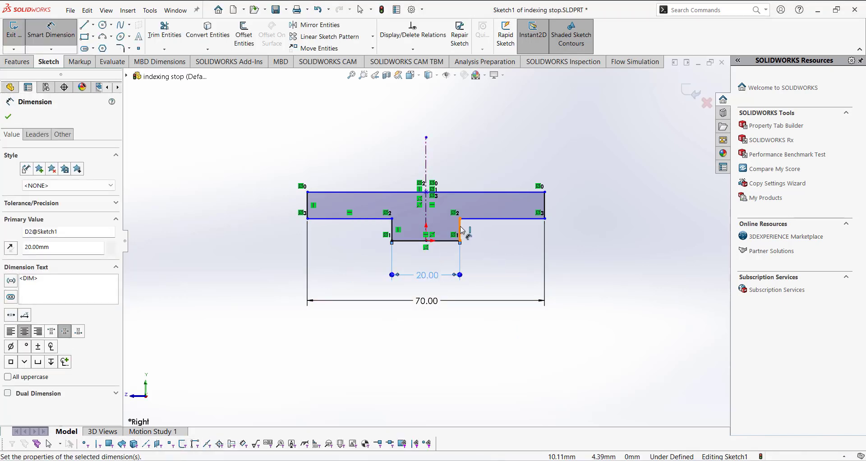
Dimension the lower step's height as 5 mm and the wide upper section's height as 15 mm, and exit the sketch
left_click(460, 232)
left_click(492, 235)
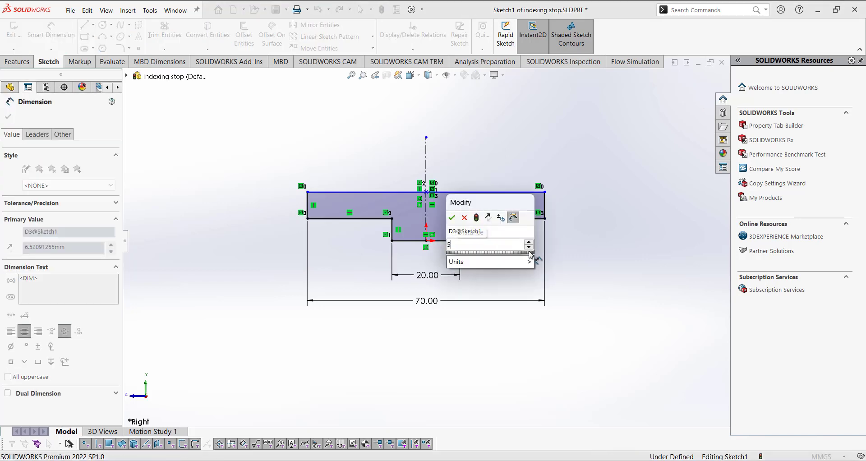
type("5")
key("Return")
left_click(545, 209)
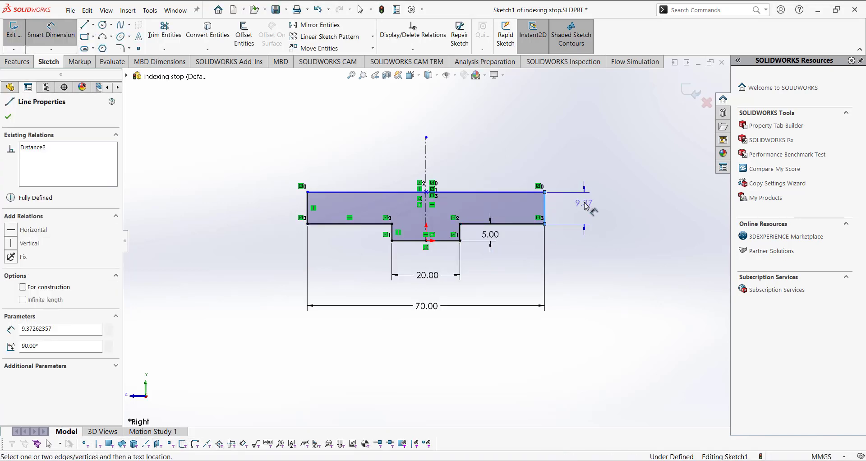
left_click(621, 238)
type("15")
key("Return")
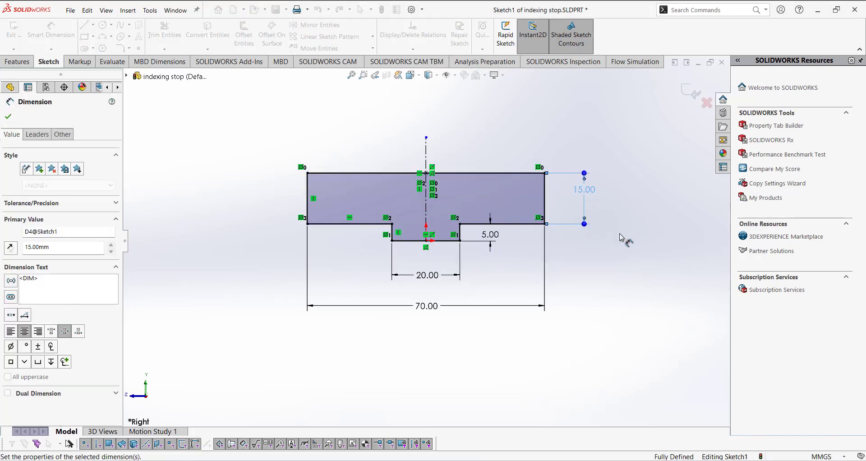
left_click(619, 268)
key("f")
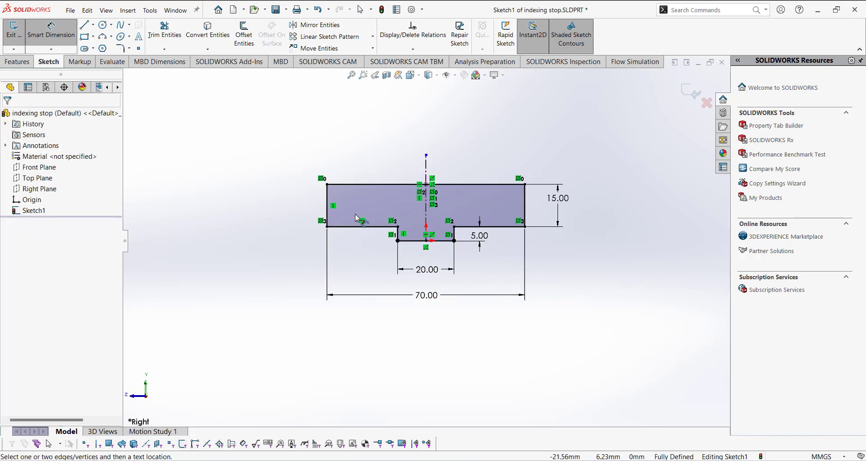
left_click(14, 32)
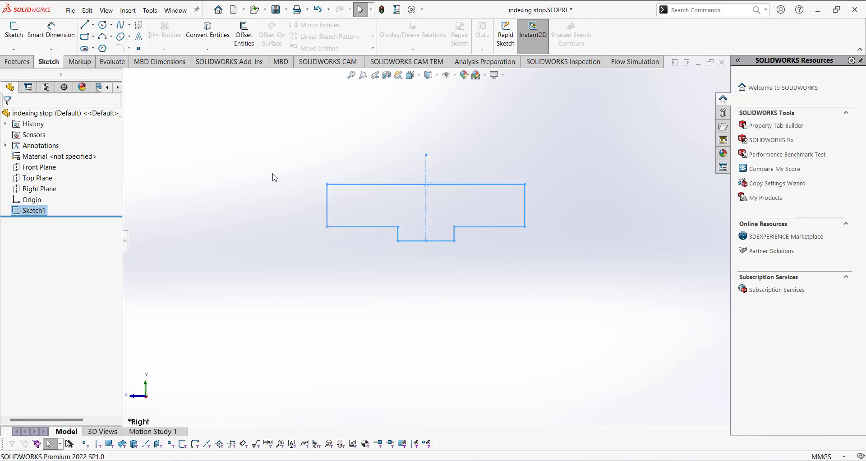
Extrude the T-shaped profile 60 mm with the Mid Plane end condition
left_click(18, 62)
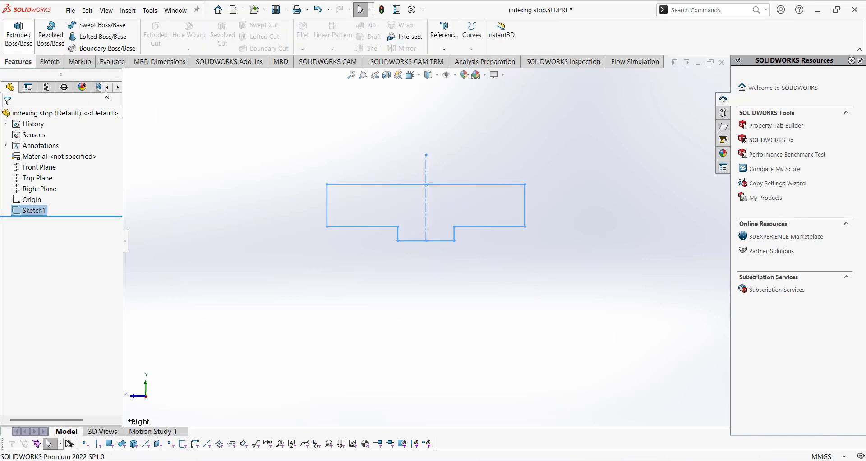
left_click(18, 33)
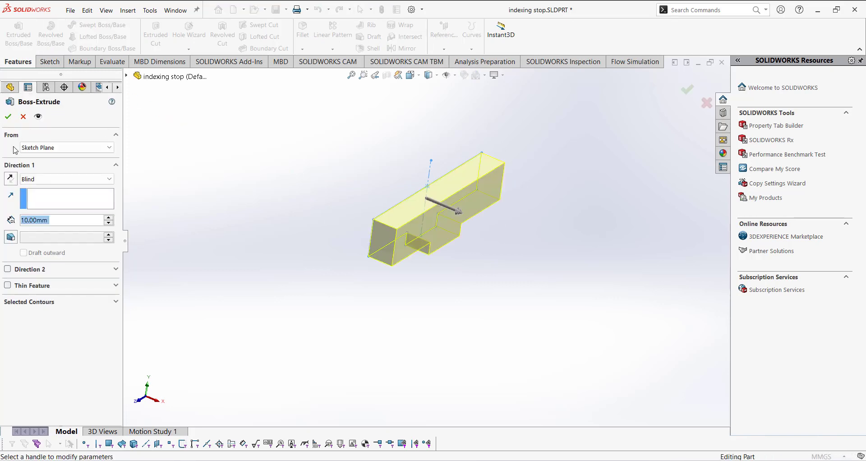
left_click(36, 179)
left_click(57, 229)
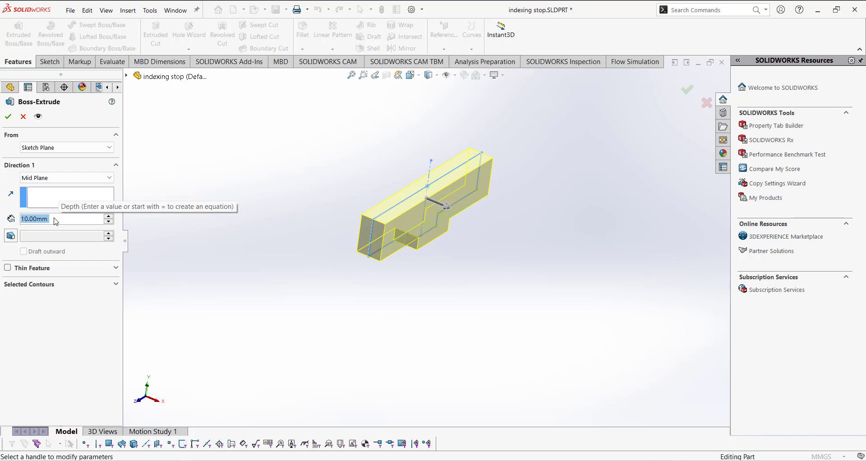
type("60")
key("Return")
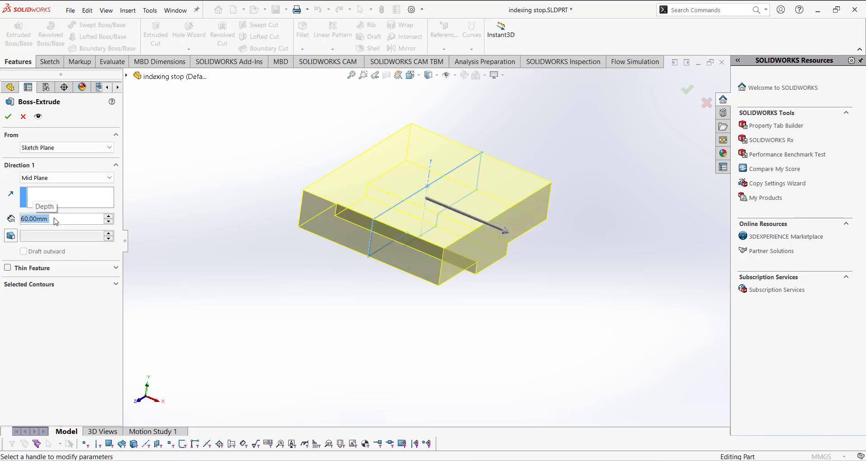
key("Return")
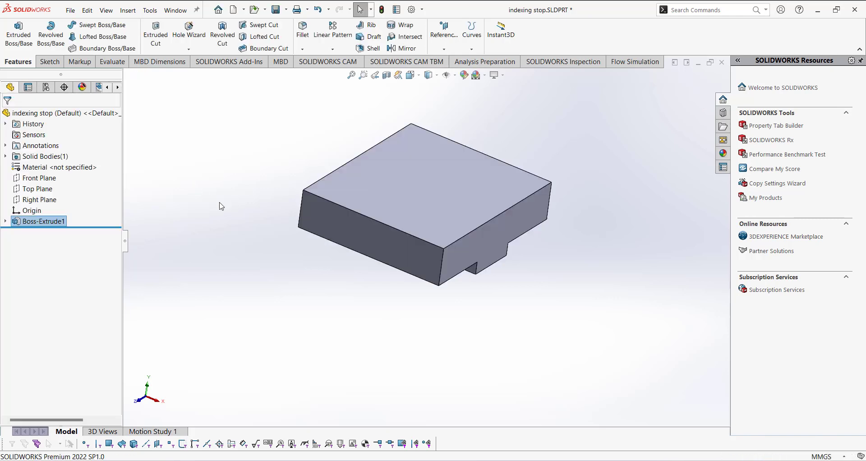
Start a sketch on the block's large top face and view it straight on
left_click(50, 62)
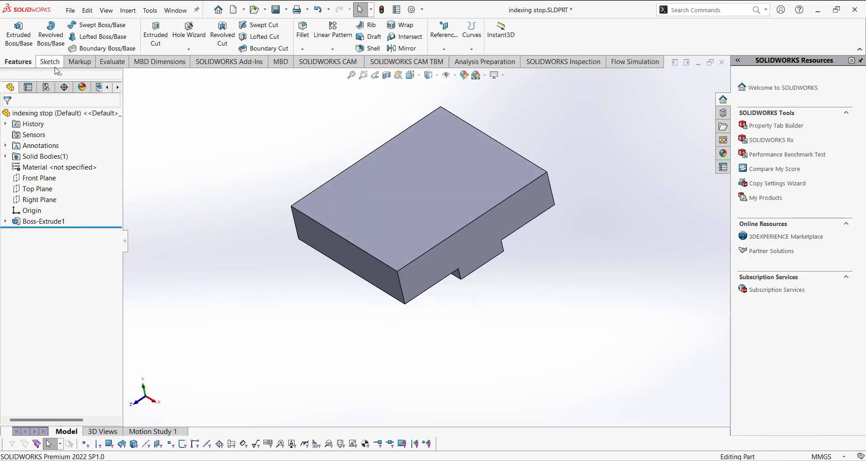
left_click(14, 31)
left_click(419, 181)
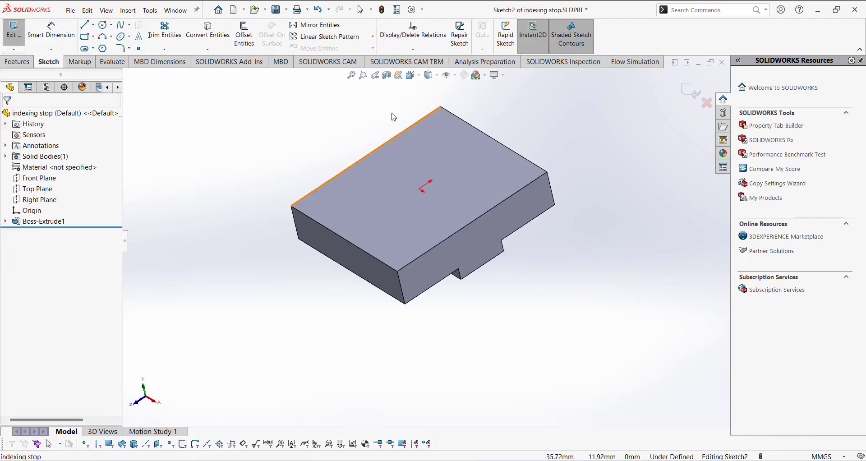
key("space")
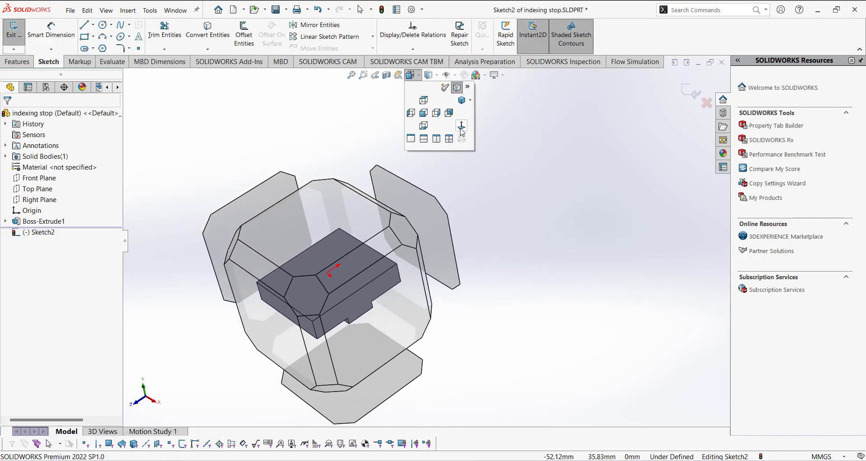
left_click(462, 130)
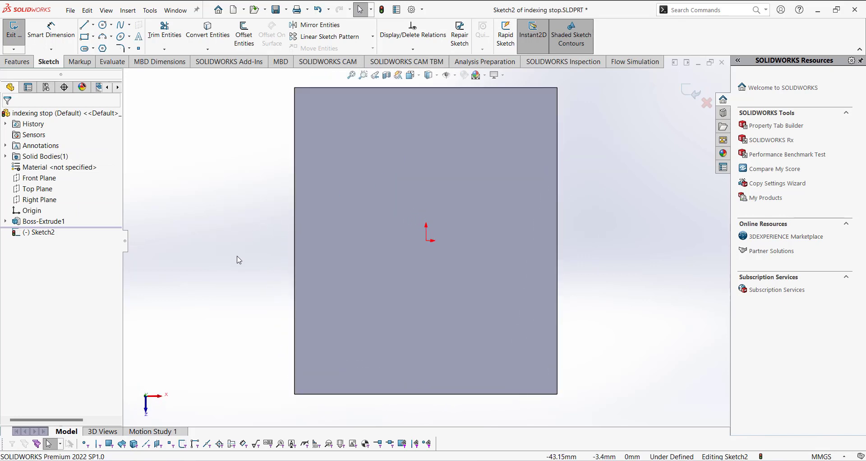
Draw a closed profile from the face's upper-right corner: about 9 mm down, 18 mm left, diagonally down-left, left to the edge, up and back across
left_click(85, 26)
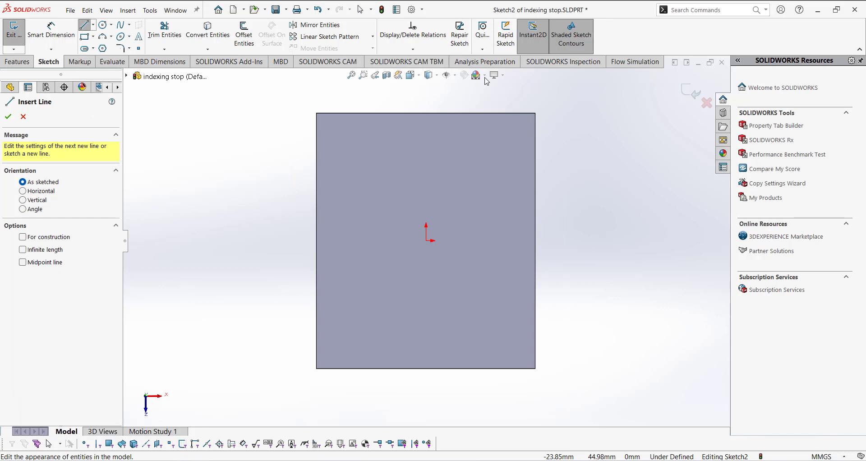
left_click(536, 113)
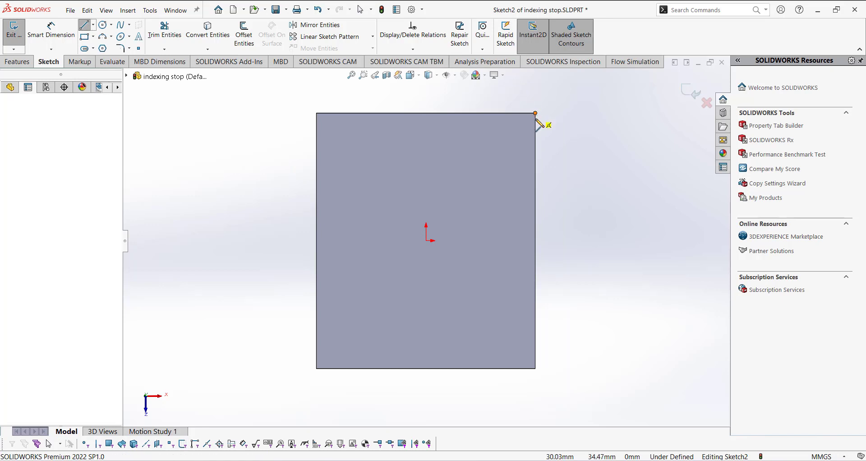
left_click(535, 144)
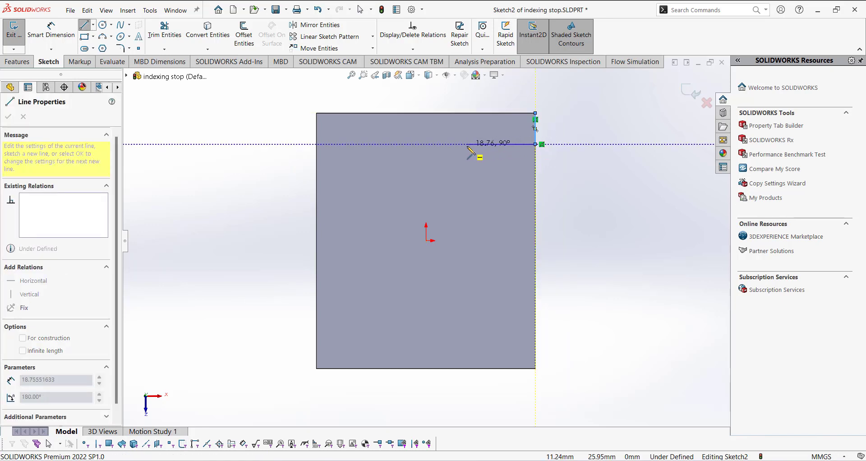
left_click(471, 144)
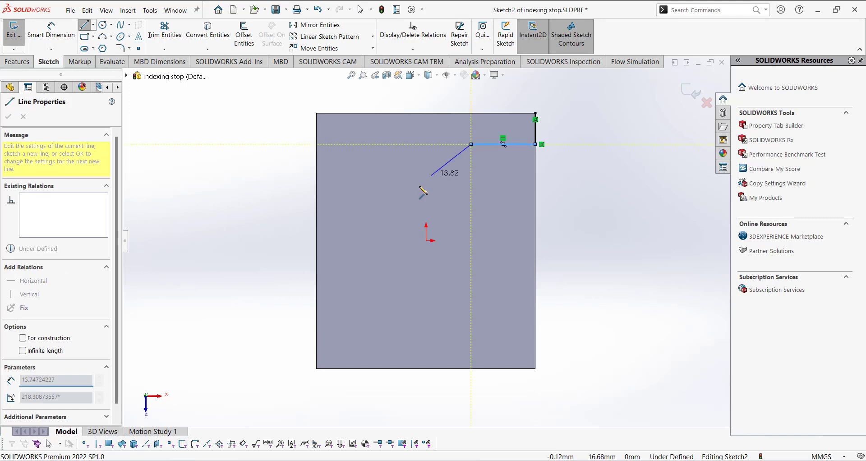
left_click(397, 256)
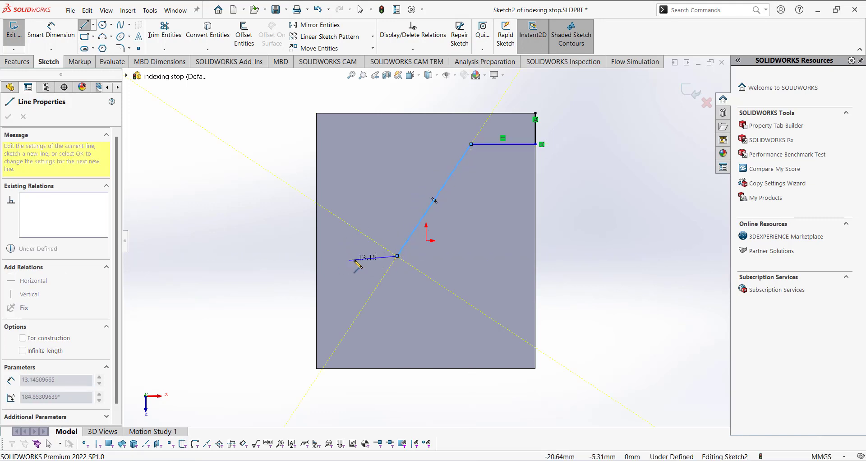
left_click(316, 256)
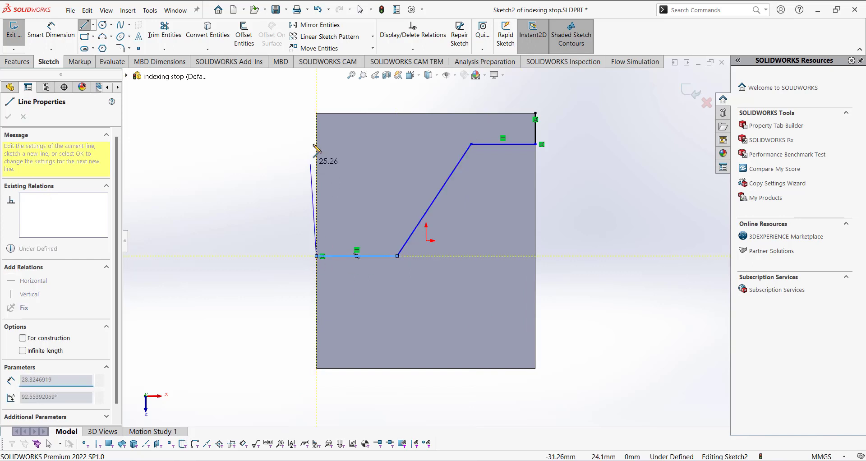
left_click(316, 113)
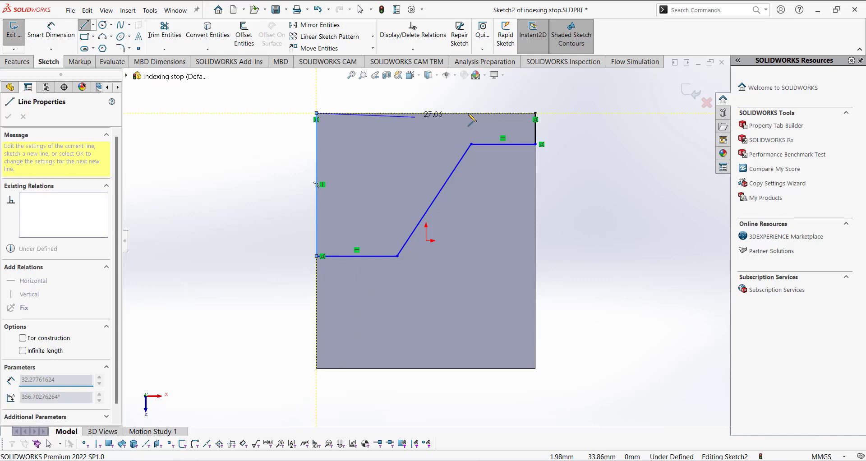
left_click(535, 113)
right_click(506, 102)
left_click(523, 108)
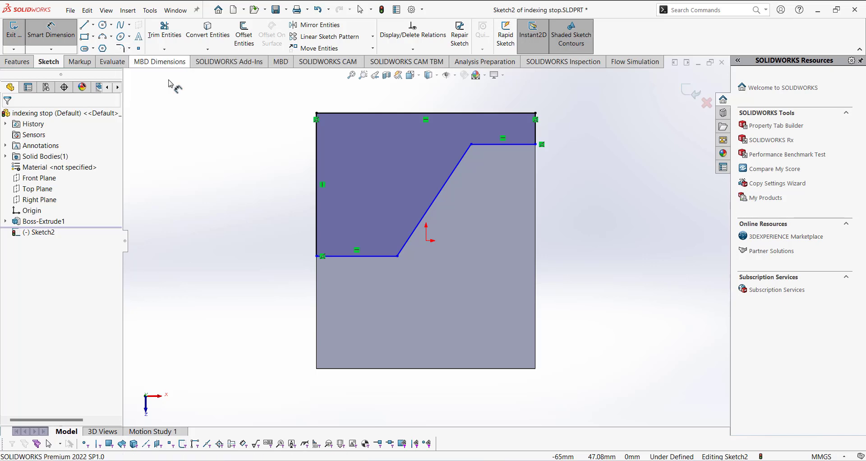
Dimension the profile's short right vertical line as 10 mm and the adjoining horizontal line as 15 mm
left_click(539, 136)
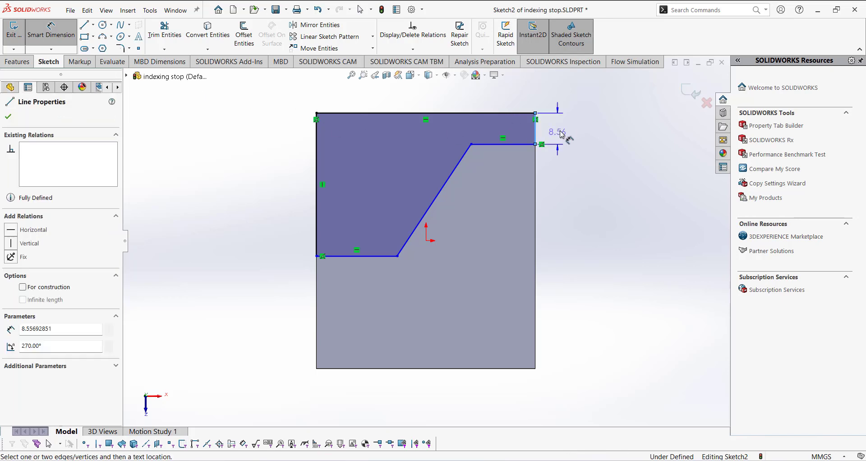
left_click(604, 154)
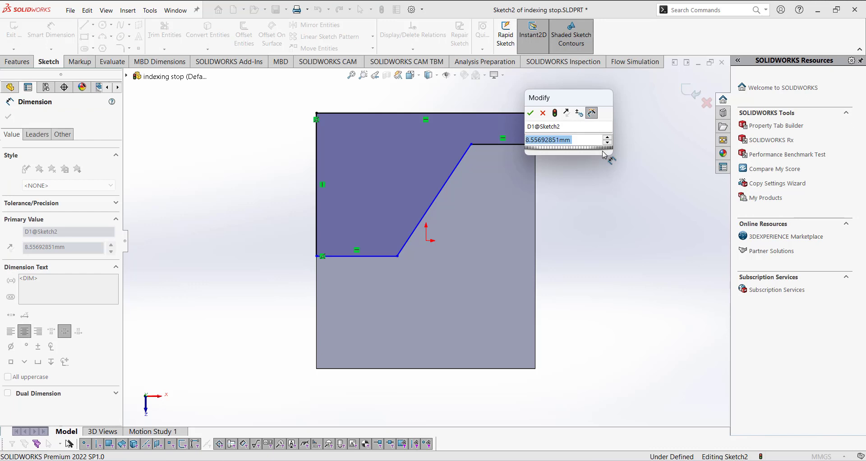
type("10")
key("Return")
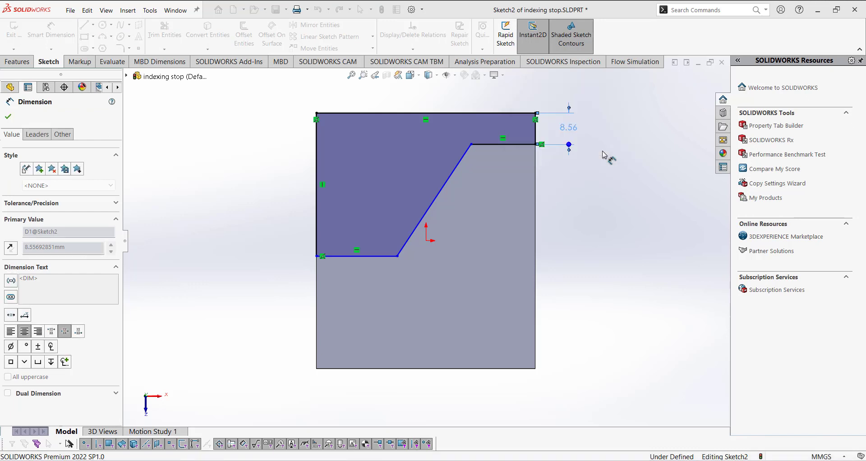
left_click(523, 150)
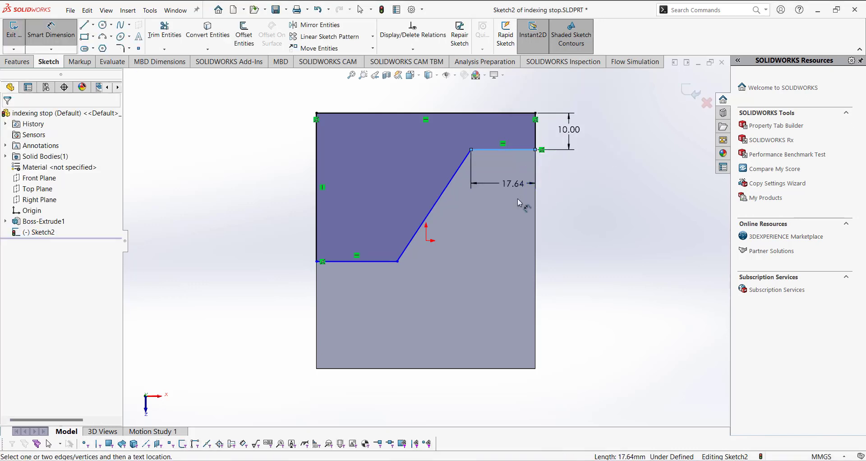
left_click(526, 213)
type("15")
key("Return")
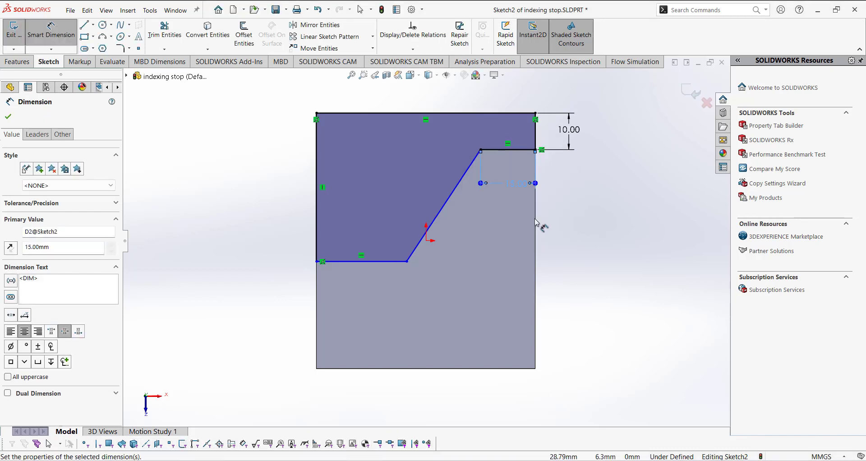
Dimension the angle between the slanted line and the upper horizontal line as 60 degrees
left_click(496, 151)
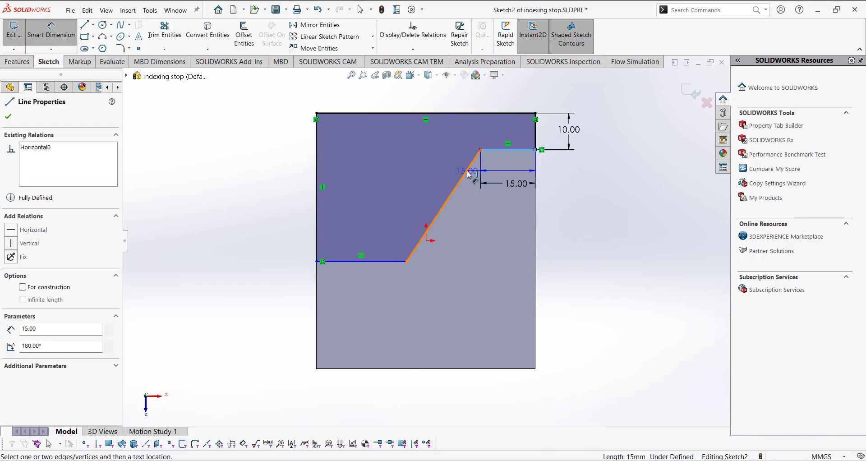
left_click(461, 177)
left_click(449, 184)
type("60")
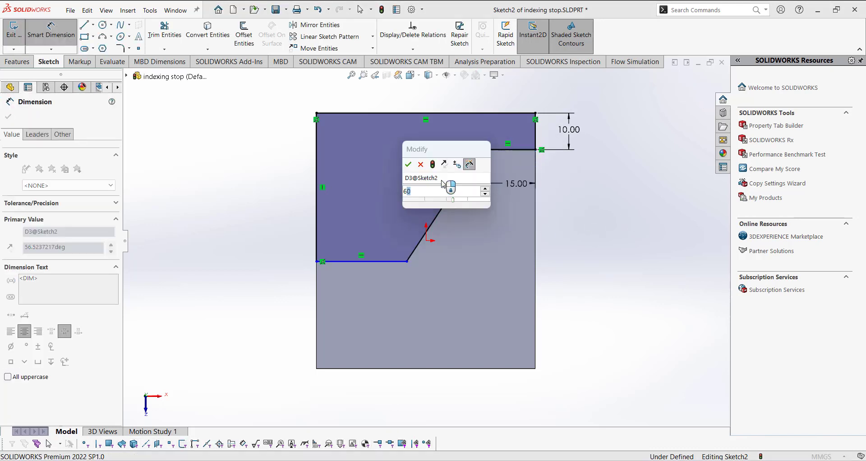
key("Return")
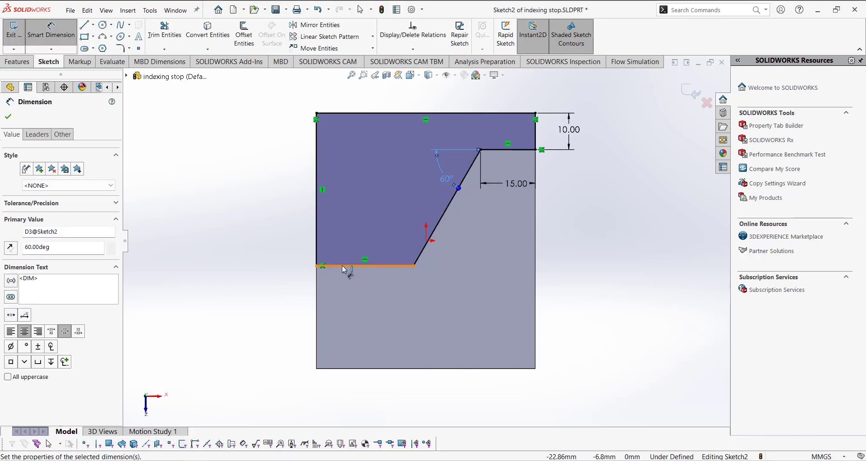
Dimension the distance from the profile's lower horizontal line to the block's lower edge as 20 mm
left_click(347, 271)
left_click(352, 368)
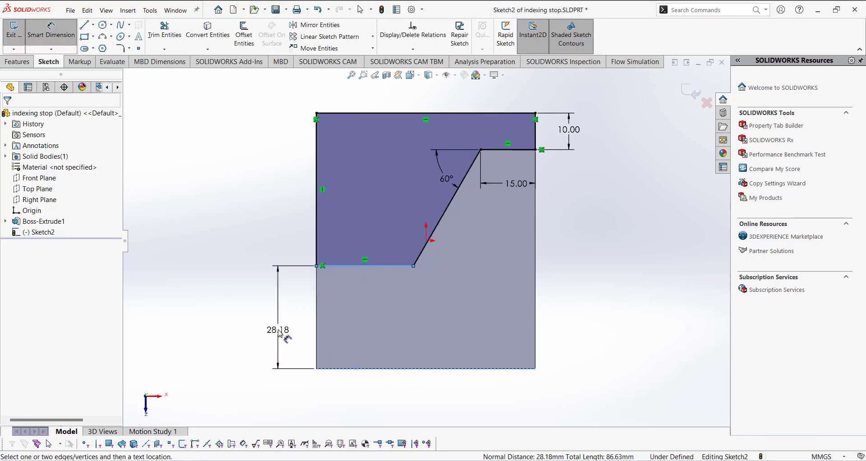
left_click(280, 333)
type("20")
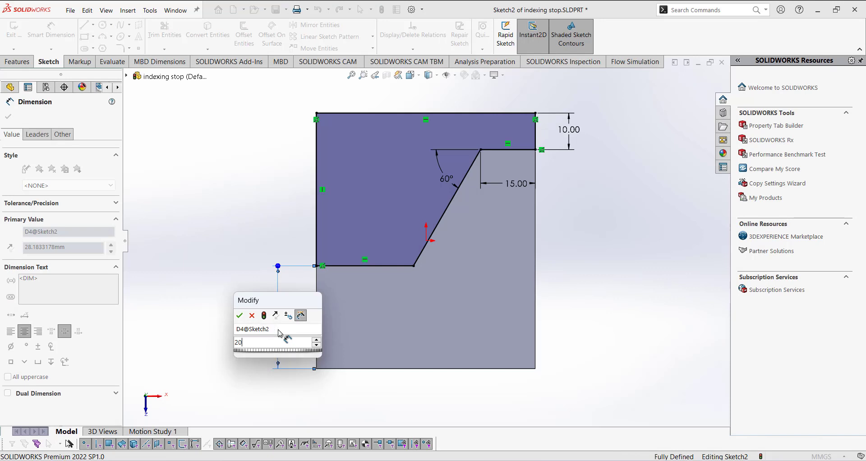
key("Return")
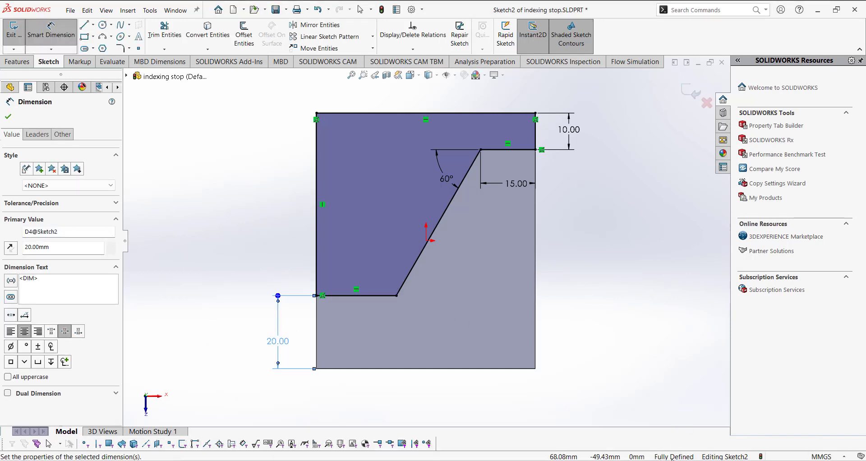
key("Escape")
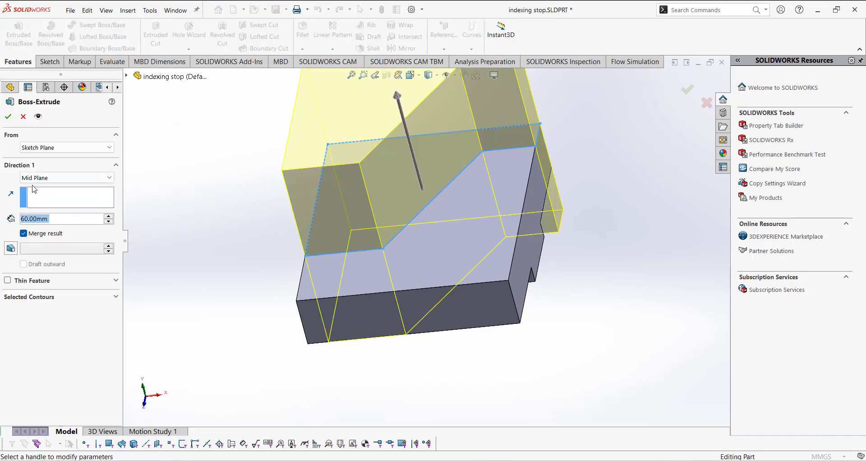
Extrude the angled profile upward 15 mm as a Blind boss merged with the block
left_click(66, 178)
left_click(36, 184)
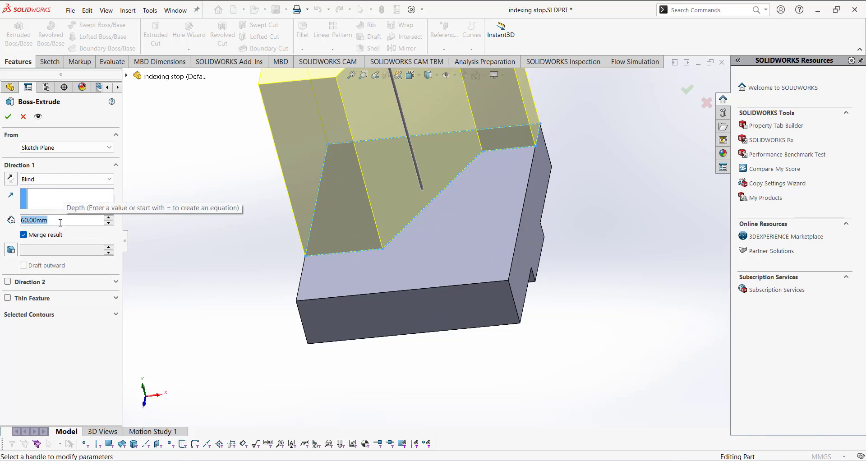
type("15")
key("Return")
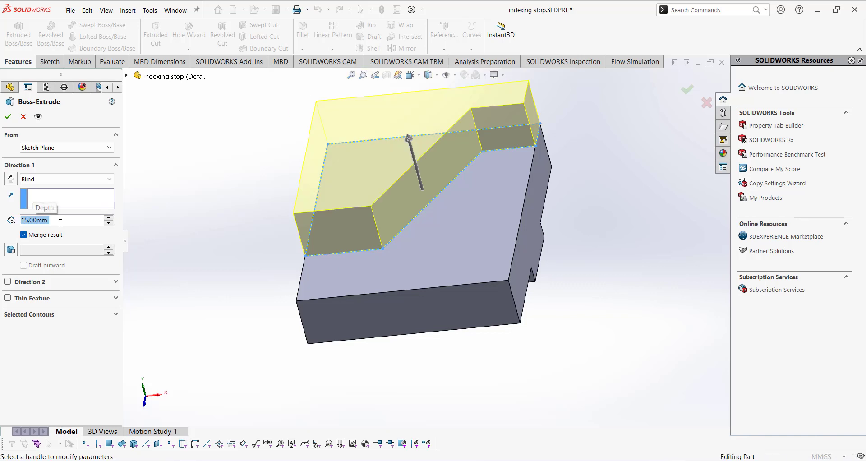
left_click(7, 118)
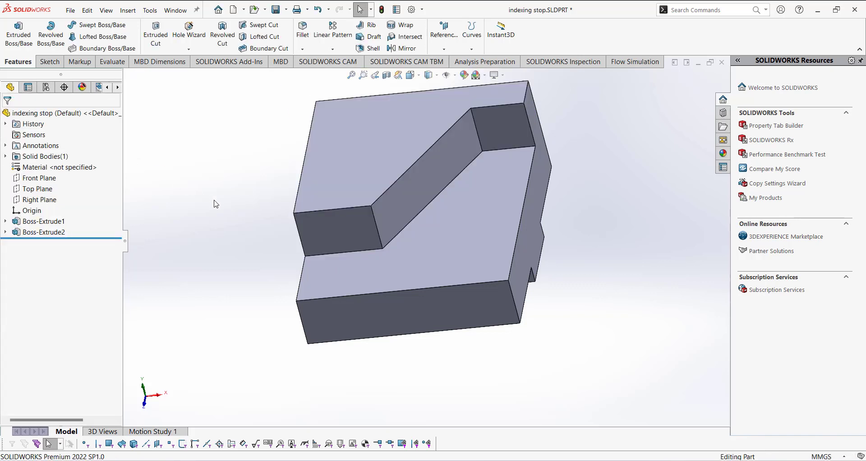
Sketch a closed right triangle with a slanted side about 20 mm long at the outer upper corner of the boss's left front face
middle_click_drag(263, 237, 356, 216)
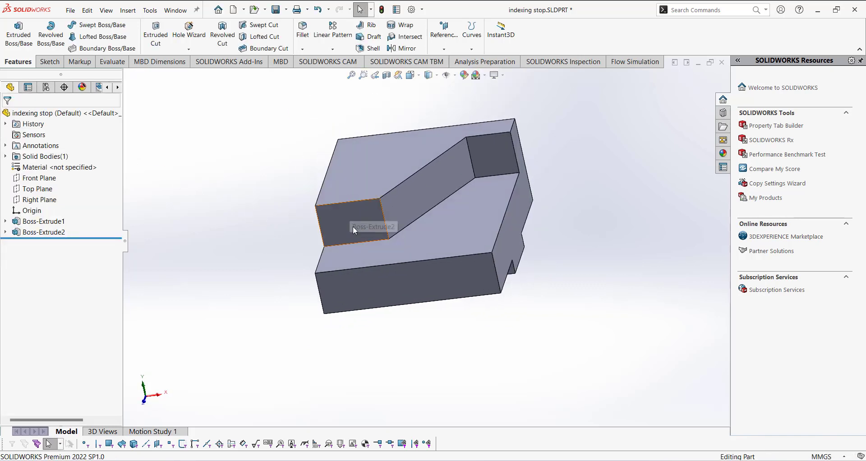
left_click(49, 61)
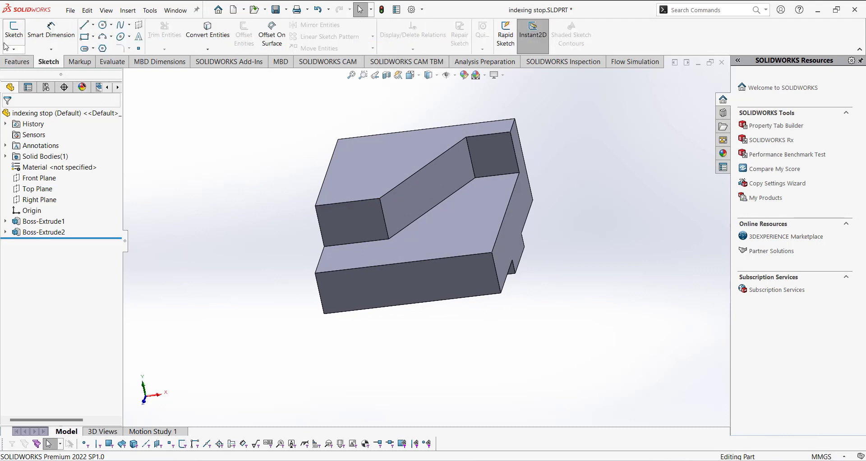
left_click(23, 40)
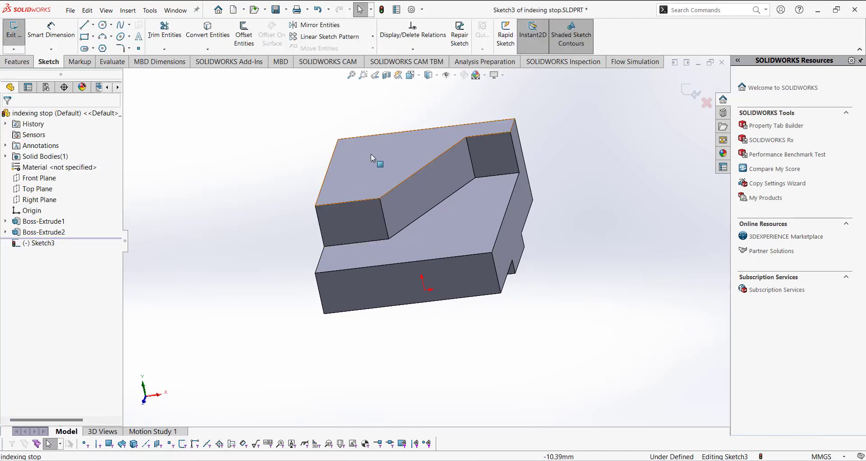
left_click(411, 75)
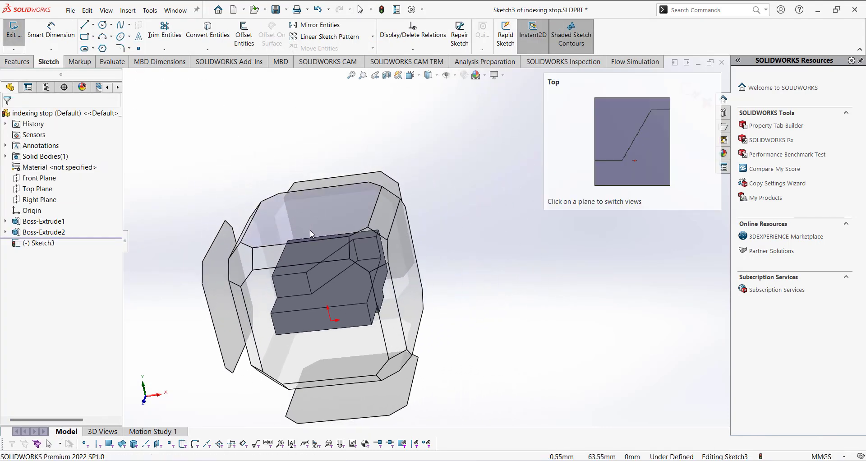
left_click(411, 75)
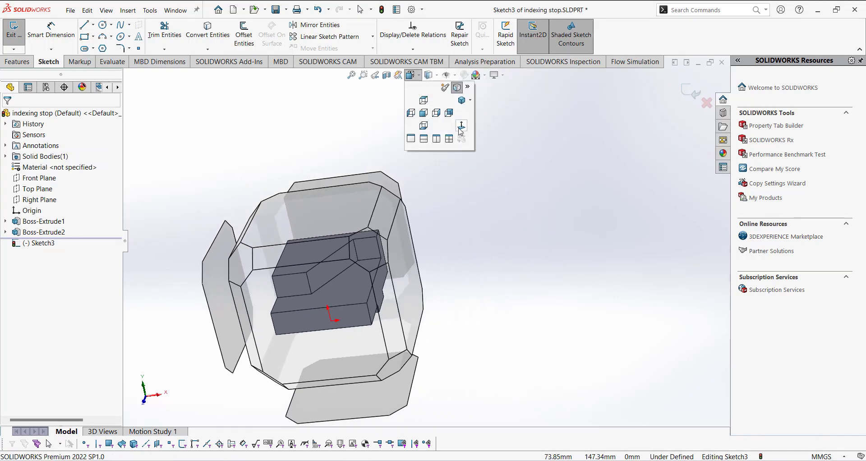
left_click(460, 127)
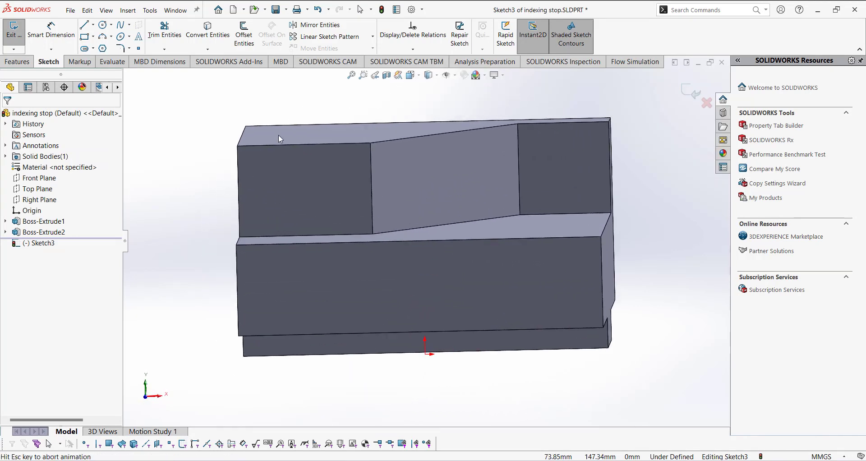
left_click(86, 25)
left_click(228, 126)
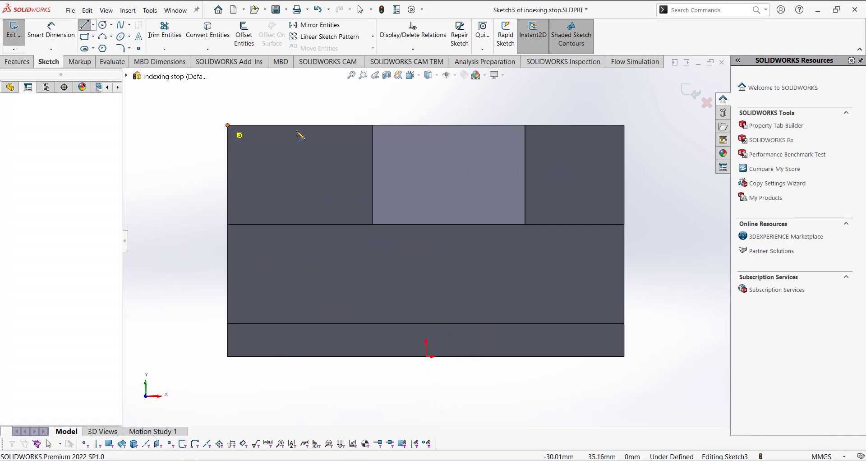
left_click(346, 126)
left_click(228, 188)
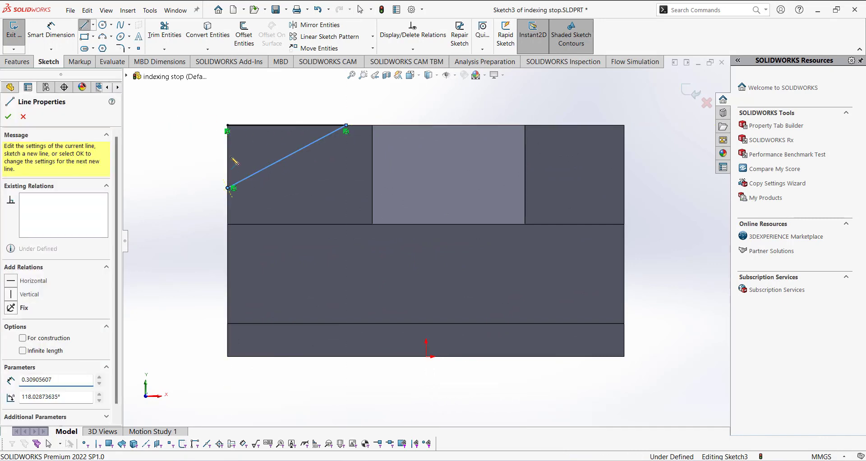
left_click(227, 126)
right_click(179, 126)
left_click(198, 132)
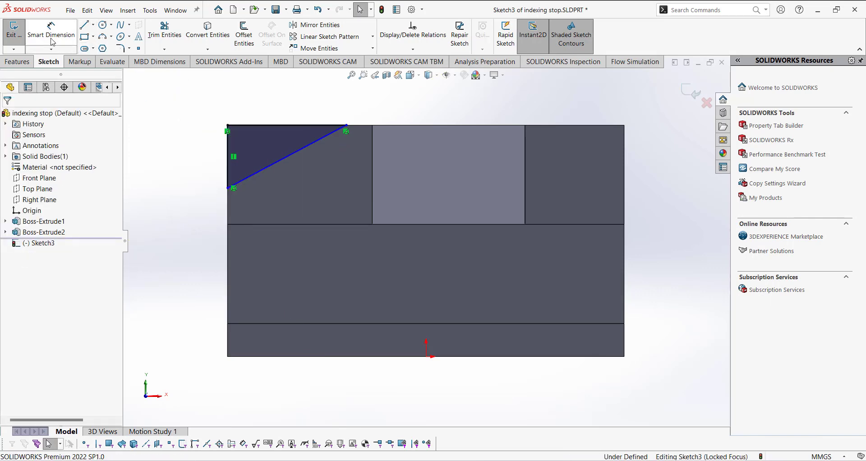
Dimension the angle between the triangle's upper horizontal line and its slanted line as 20 degrees
left_click(52, 42)
left_click(307, 126)
left_click(304, 152)
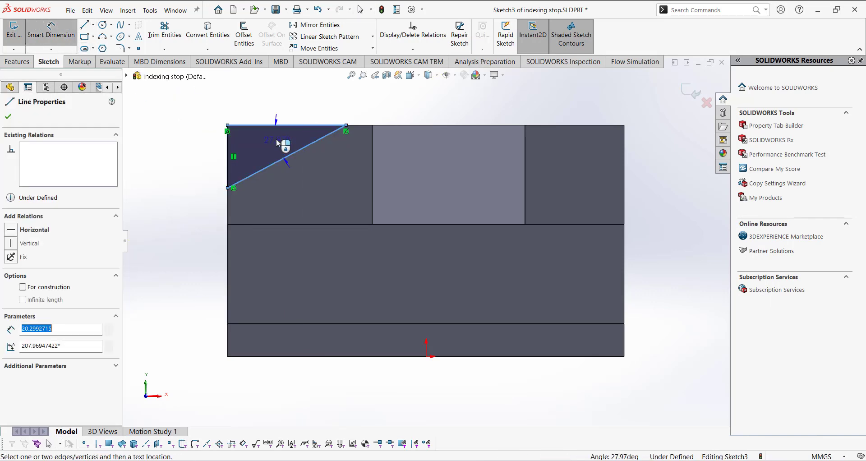
left_click(234, 180)
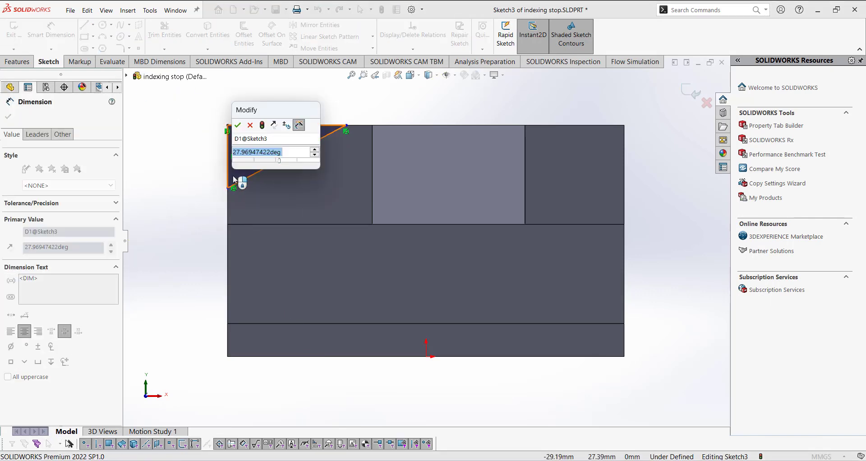
type("20")
key("Return")
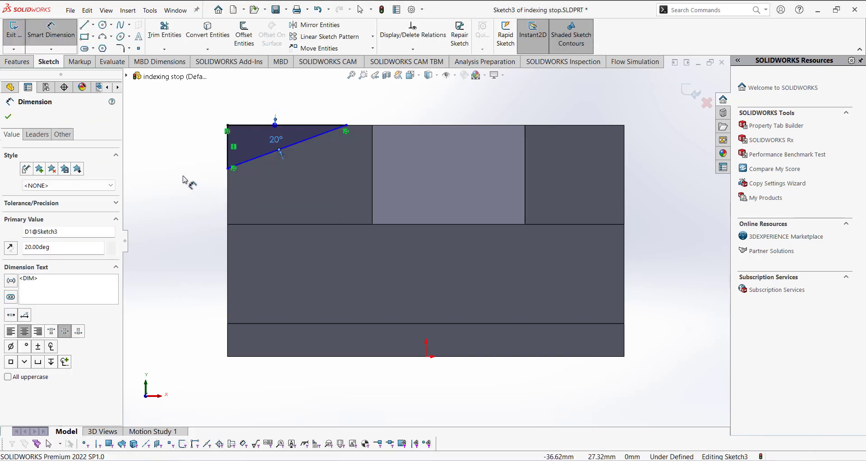
left_click(184, 179)
Dimension the distance from the triangle's right vertex to the block's upper right corner as 35 mm and finish the sketch
left_click(346, 126)
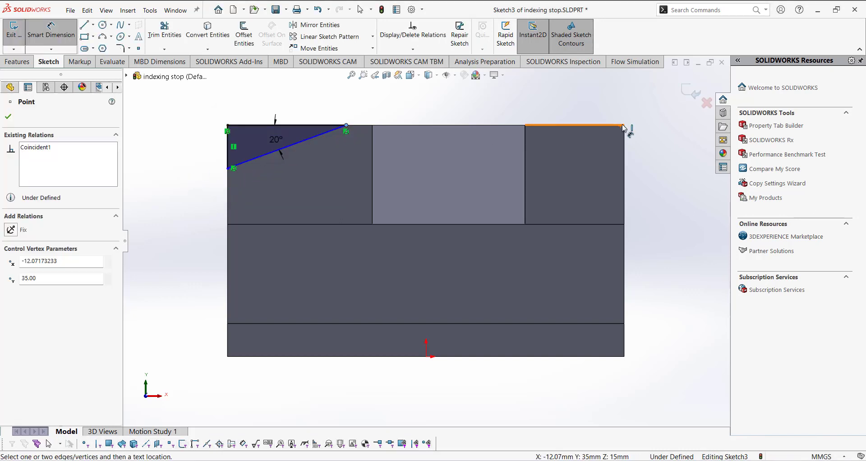
left_click(624, 125)
left_click(541, 102)
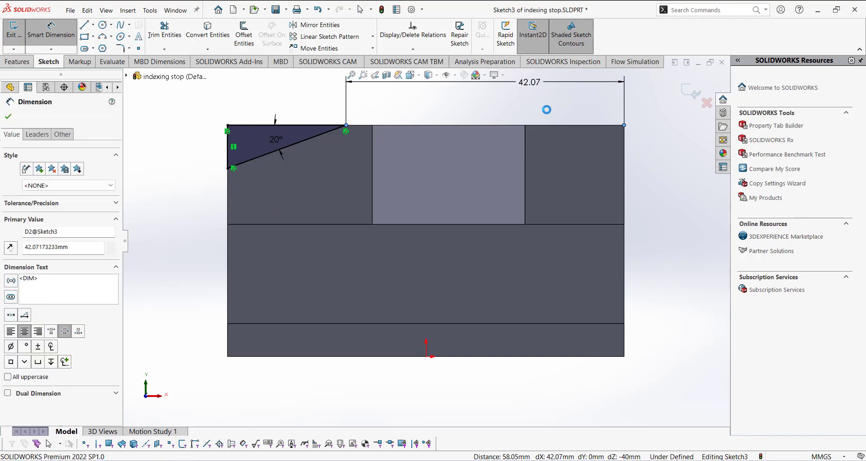
type("35")
key("Return")
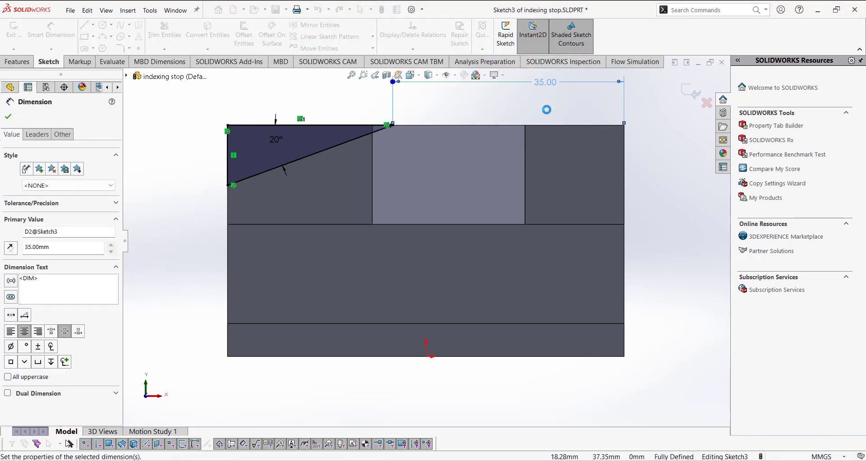
left_click(23, 28)
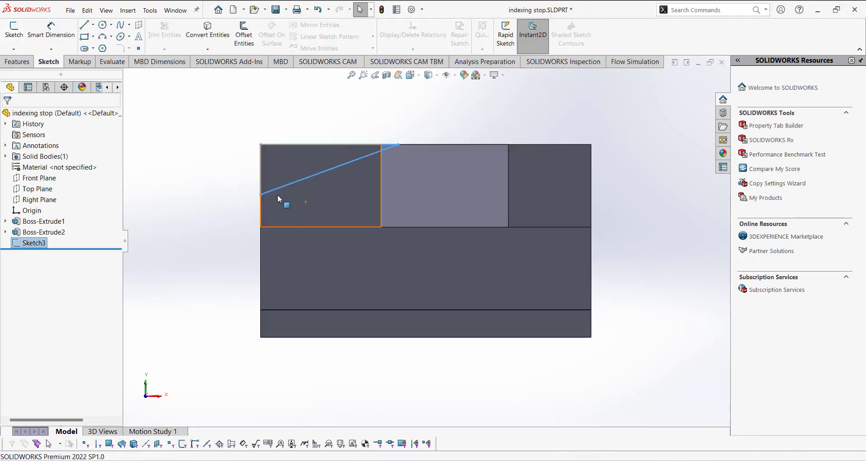
Cut the triangular profile through the whole boss with a Through All extruded cut
mouse_move(277, 194)
middle_mouse_down()
mouse_move(246, 153)
mouse_move(264, 189)
middle_mouse_up()
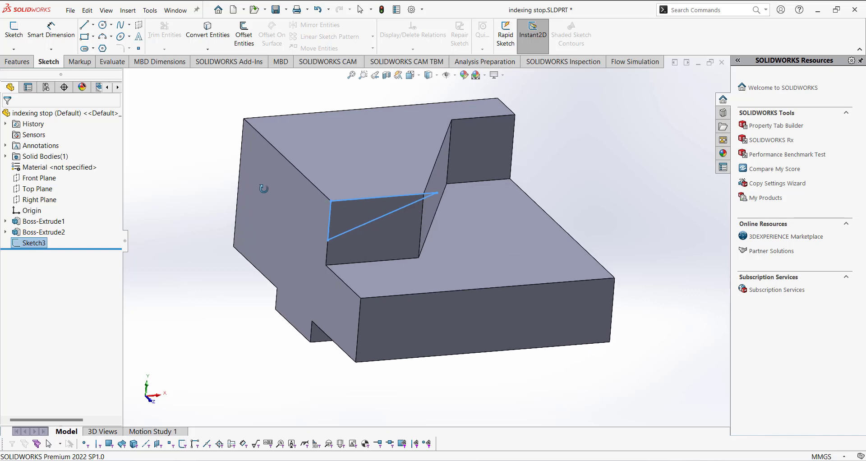
left_click(15, 61)
left_click(155, 35)
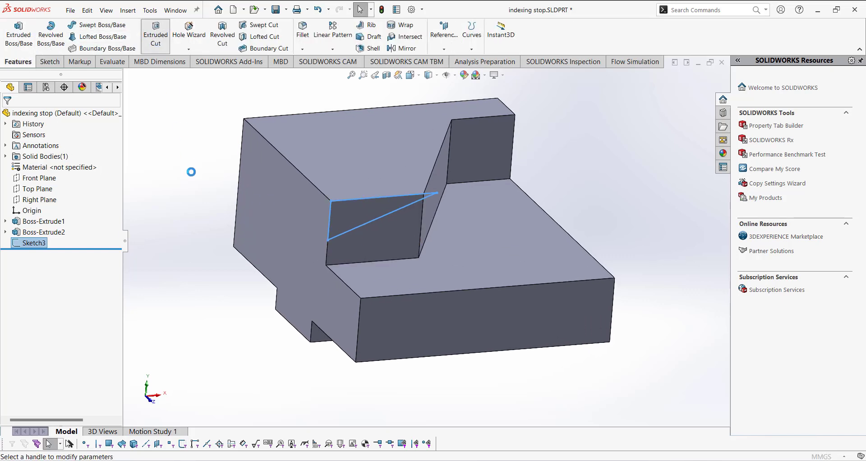
left_click(102, 180)
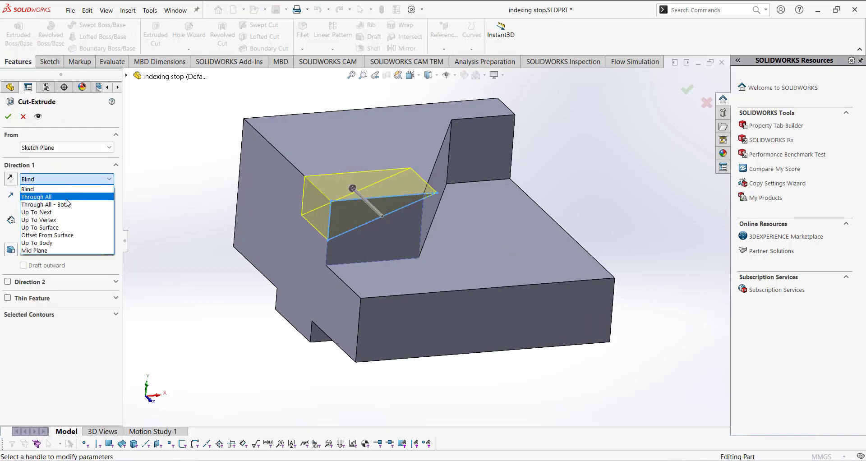
left_click(50, 185)
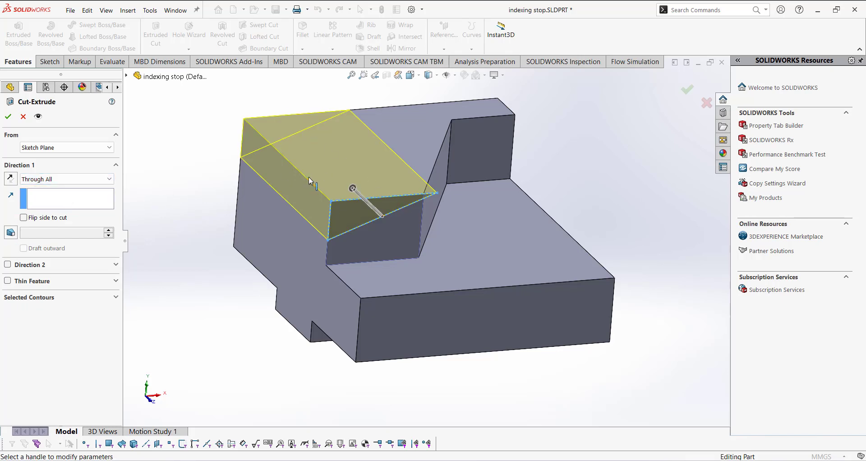
left_click(8, 116)
Define a Hole Wizard counterbore with a 10 mm hole, 20 mm counterbore diameter, 5 mm counterbore depth and Through All end condition
middle_click_drag(194, 188, 200, 221)
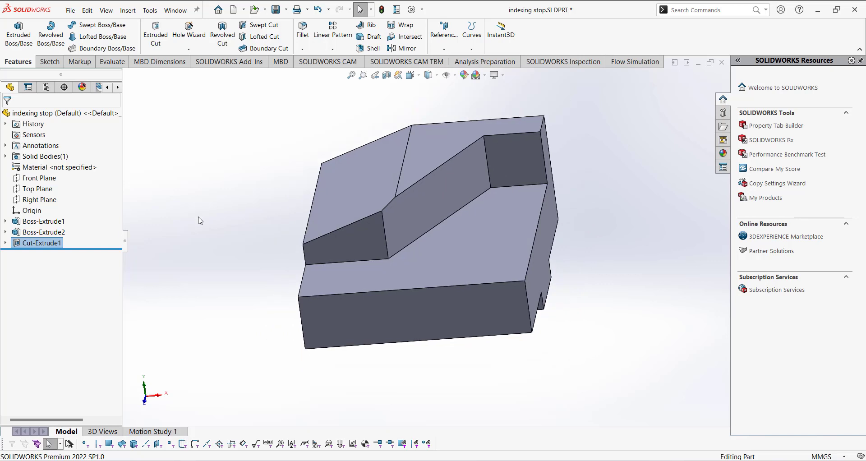
left_click(58, 66)
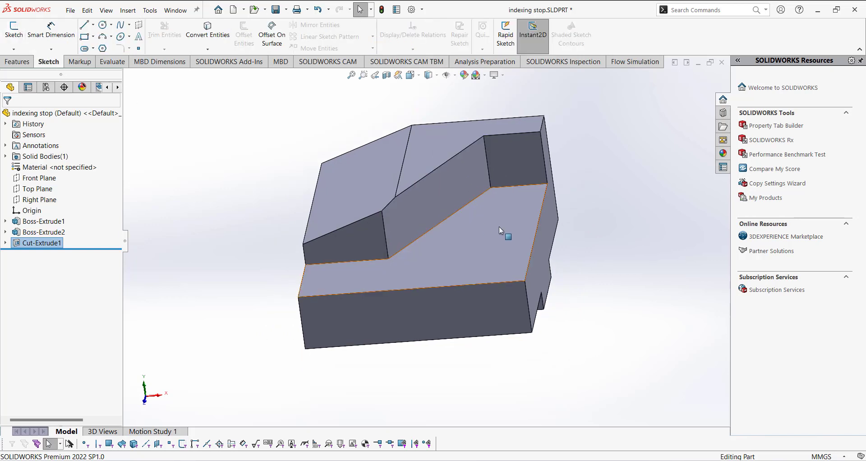
left_click(20, 63)
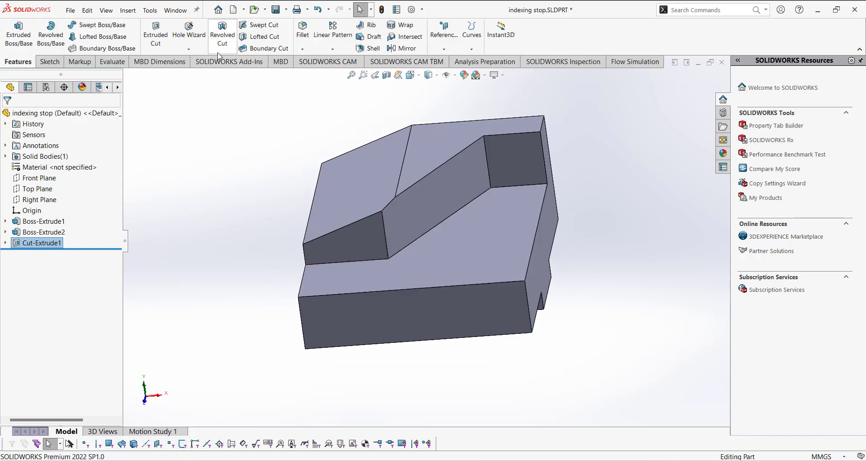
left_click(193, 42)
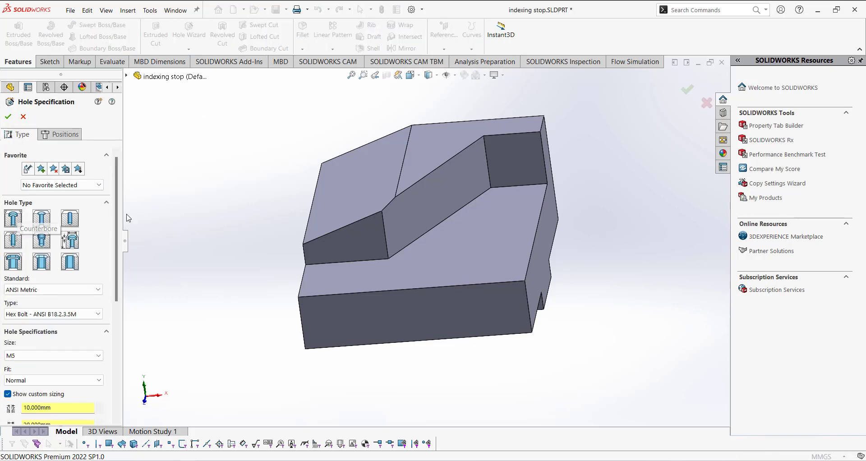
scroll(120, 253, "down", 5)
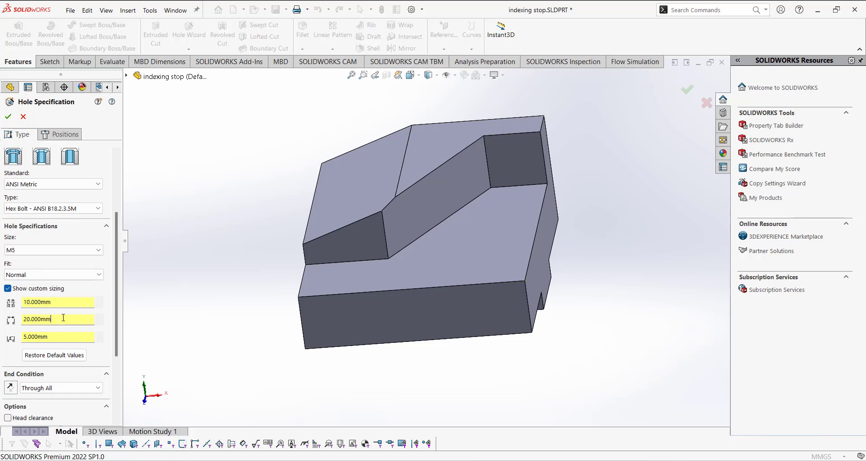
left_click(69, 336)
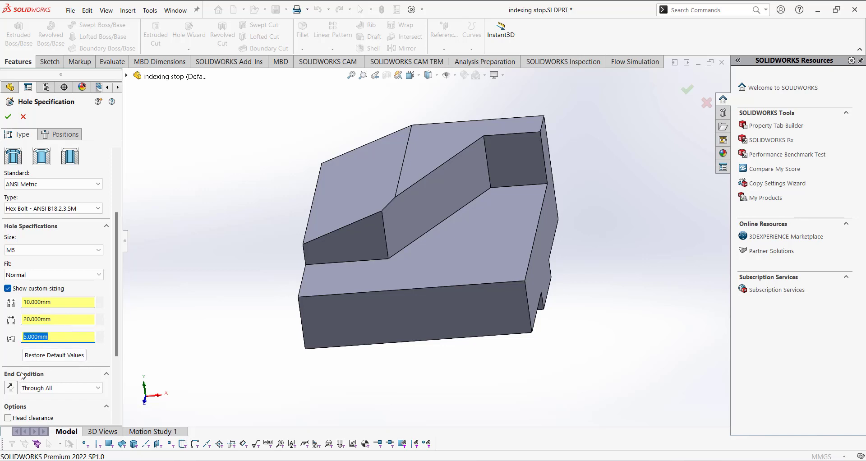
Place the counterbore hole on the block's lower top face, about 14 mm from the right edge and 30 mm from the front edge
left_click(61, 134)
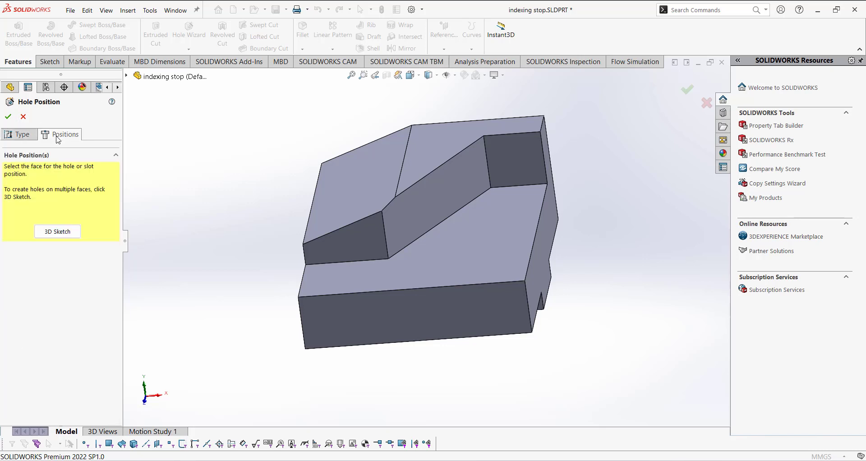
left_click(485, 250)
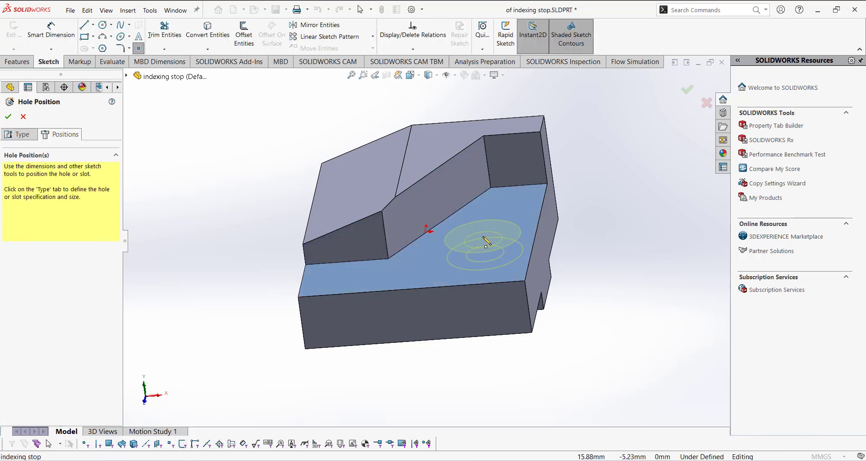
left_click(496, 232)
Dimension the distance from the hole's centre to the block's right edge as 15 mm
left_click(412, 75)
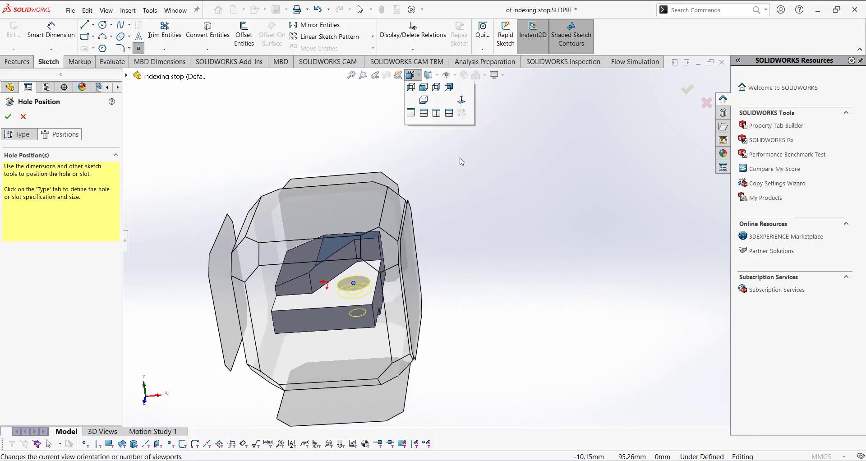
left_click(461, 100)
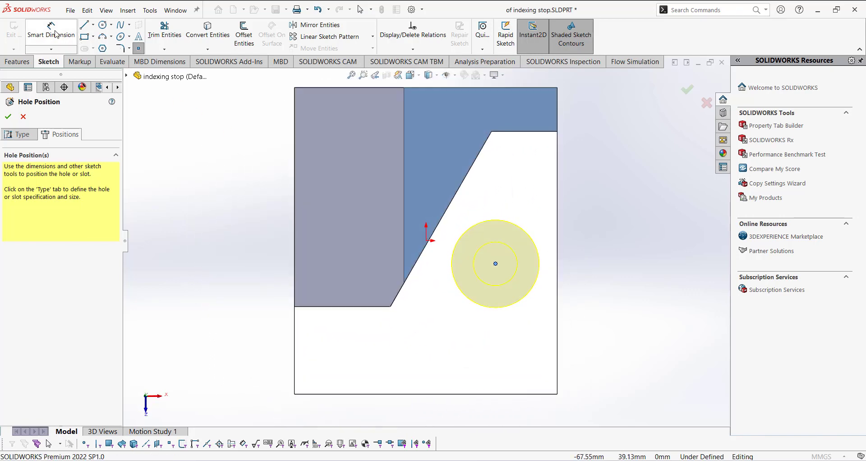
left_click(55, 34)
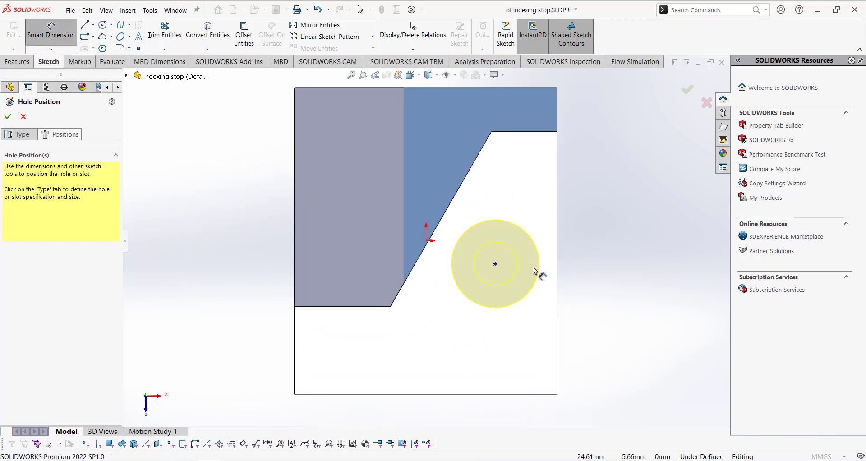
left_click(496, 265)
left_click(558, 269)
left_click(557, 418)
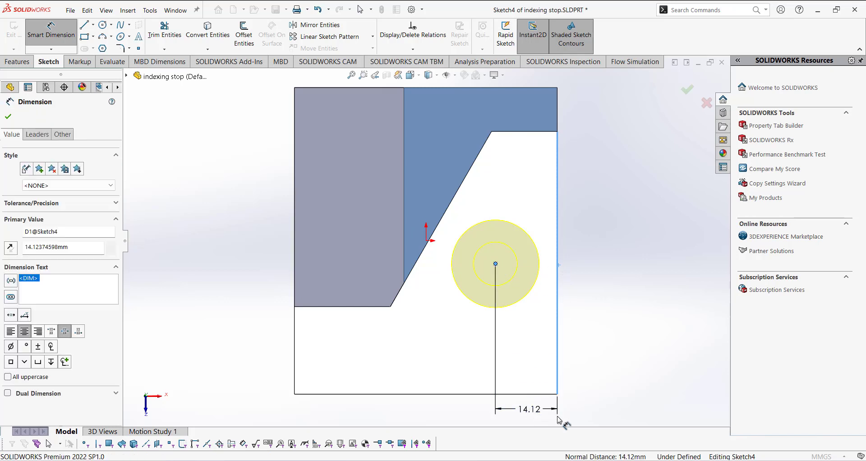
type("15")
key("Return")
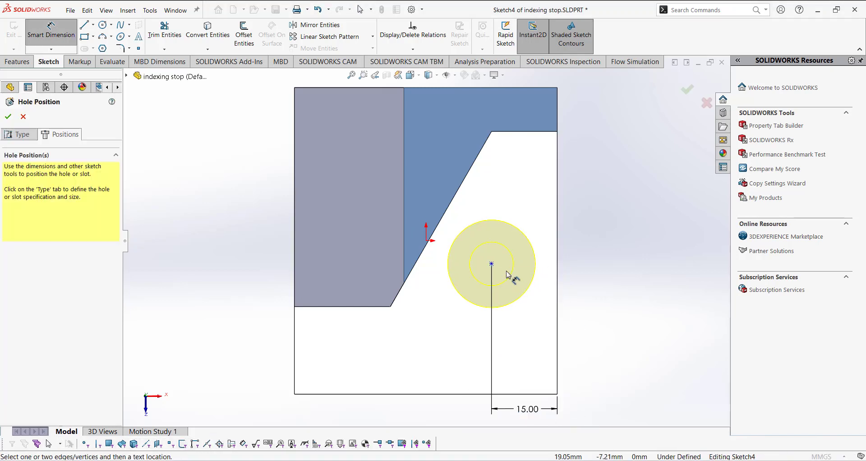
Dimension the distance from the hole's centre to the block's front edge as 35 mm
left_click(492, 263)
left_click(534, 394)
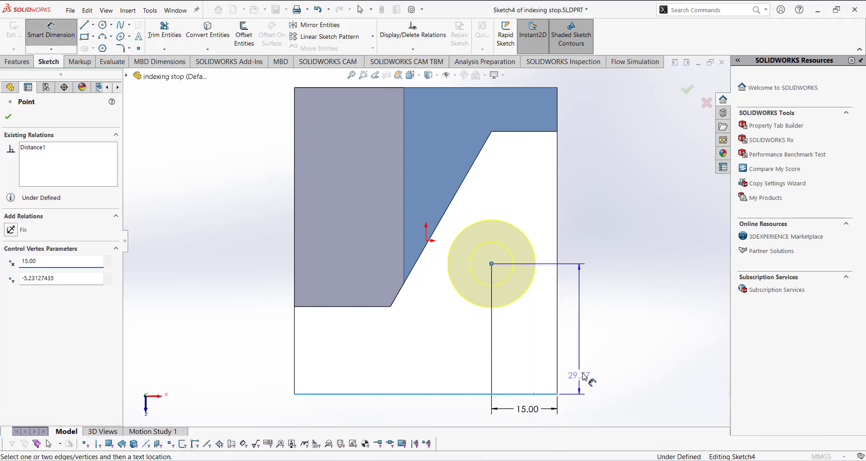
left_click(646, 379)
type("35")
key("Return")
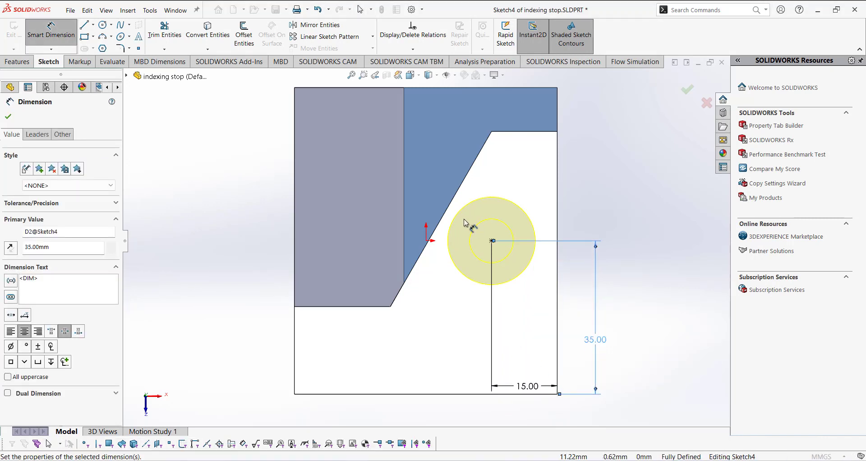
Accept the dimensioned hole position and create the counterbored through hole in the block's lower top face
left_click(10, 117)
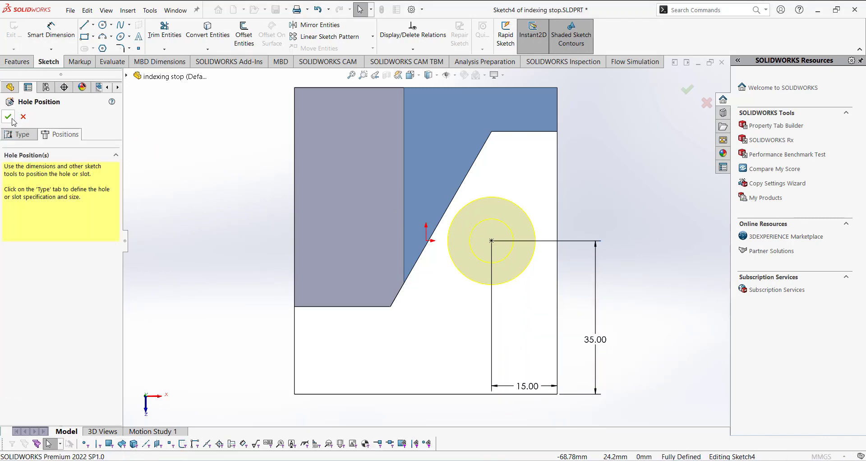
left_click(9, 117)
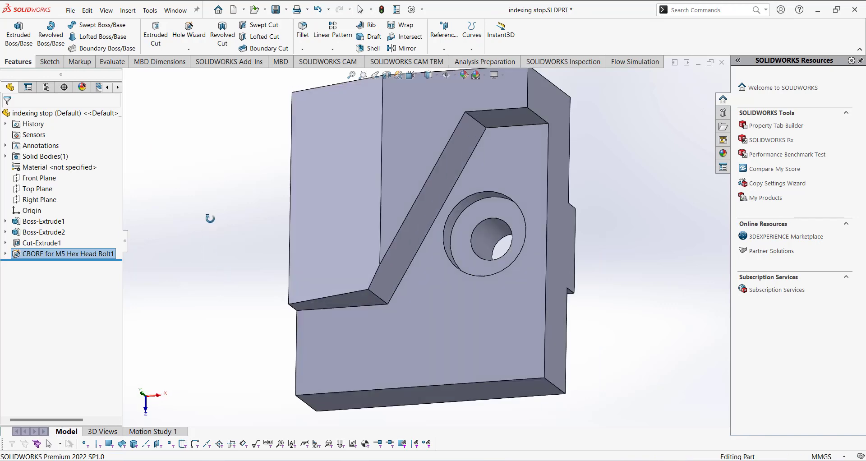
middle_click_drag(222, 141, 201, 144)
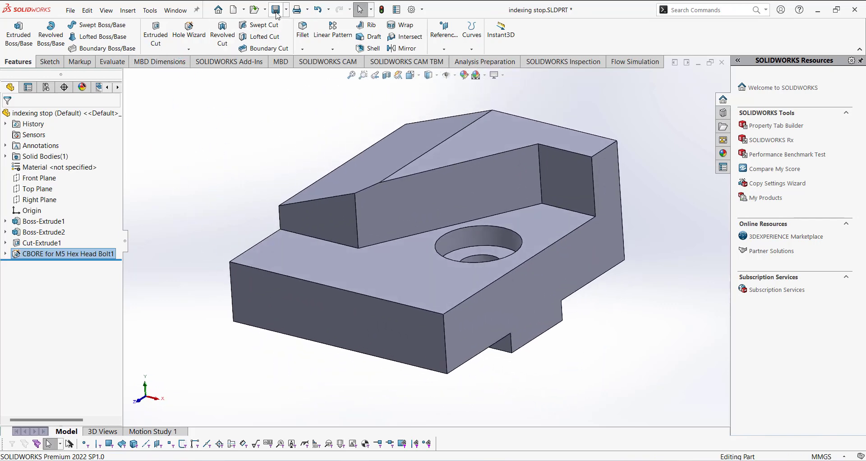
Save the indexing stop part and start a new drawing made from it
left_click(243, 9)
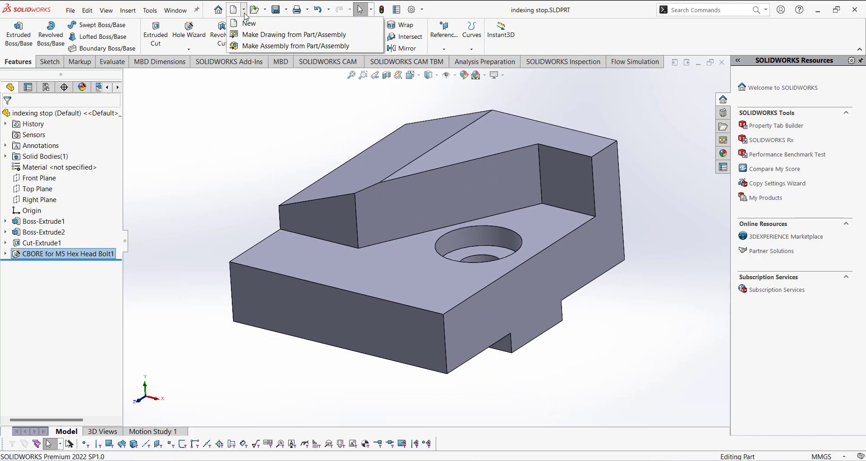
left_click(268, 36)
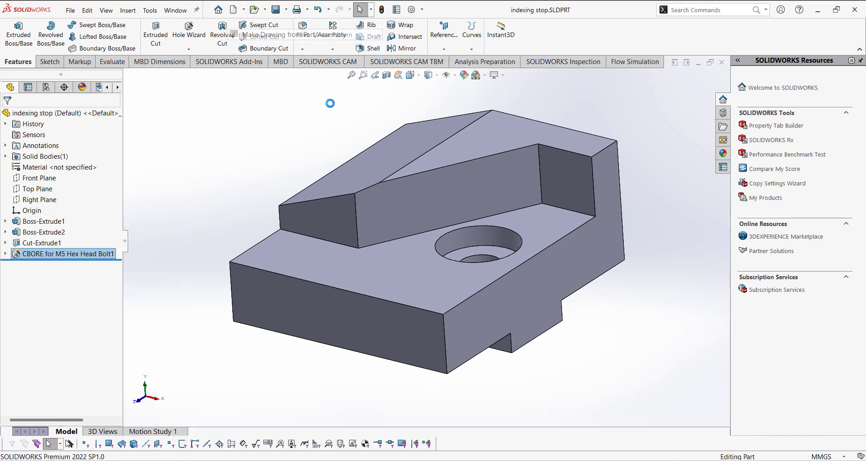
left_click(465, 239)
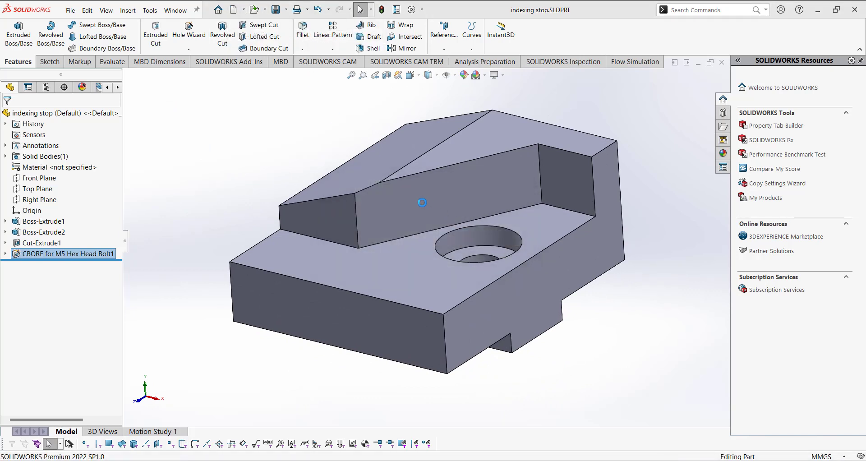